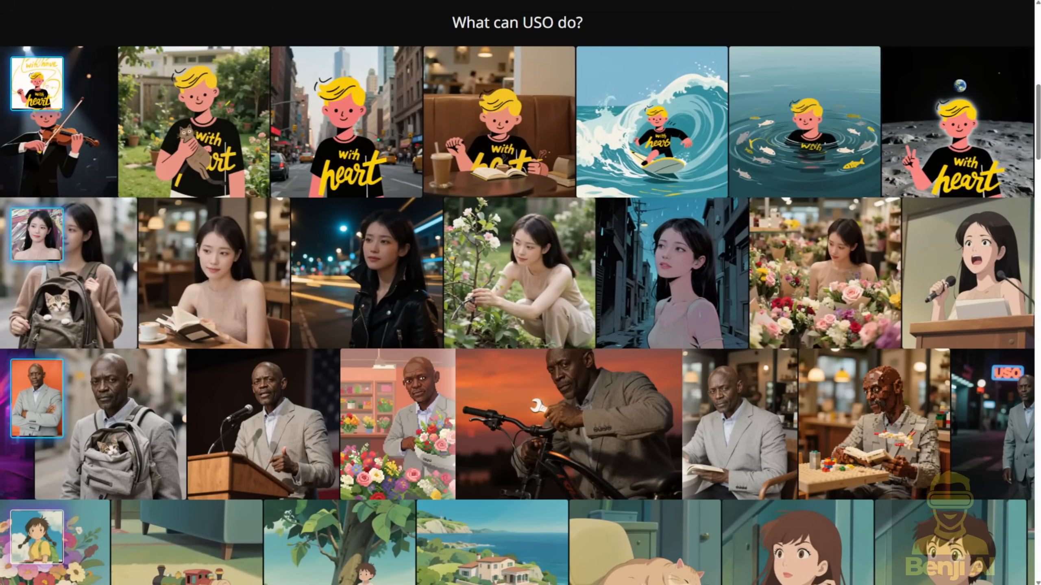
# - Review the USO project page from its generation examples through the training diagrams to the method comparisons
pyautogui.scroll(-6, 521, 293)
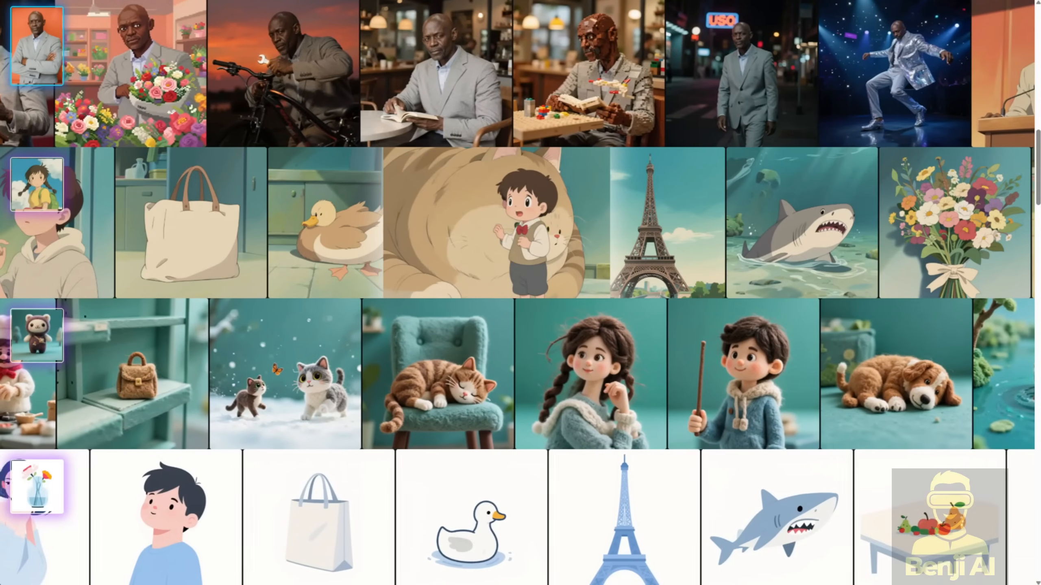
pyautogui.scroll(-3, 521, 293)
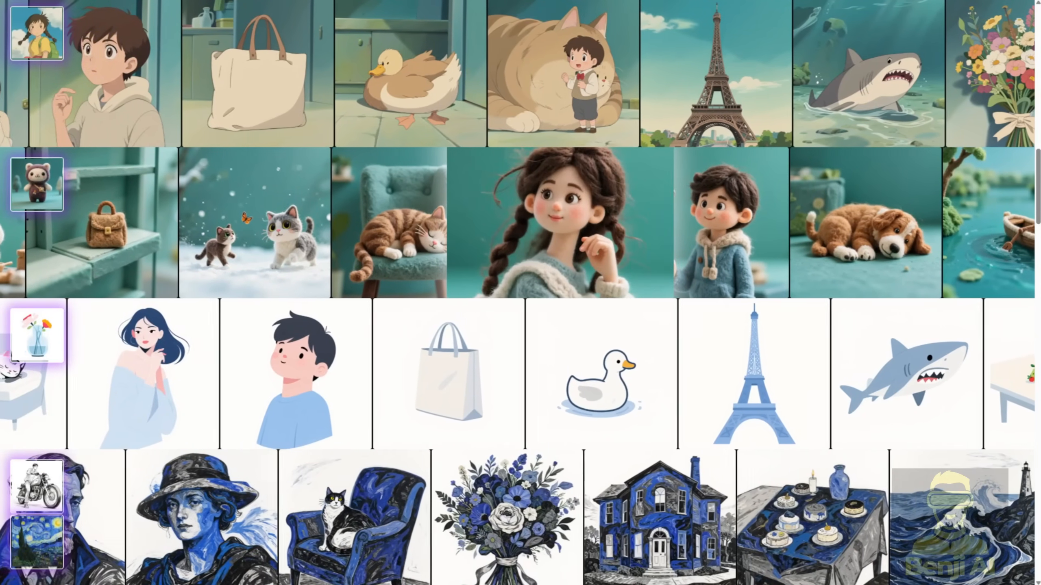
pyautogui.scroll(-5, 520, 293)
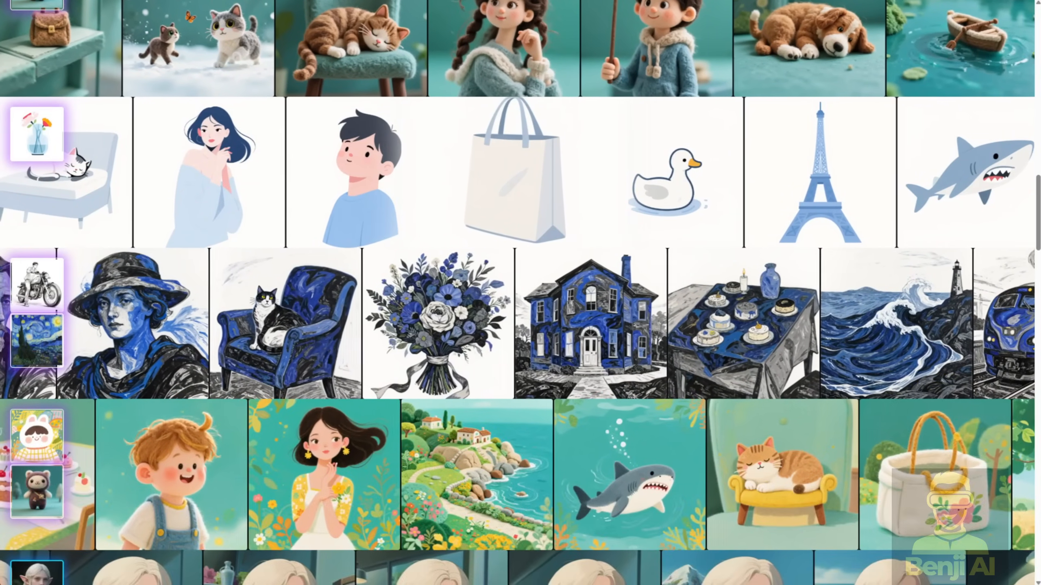
pyautogui.scroll(-15, 521, 293)
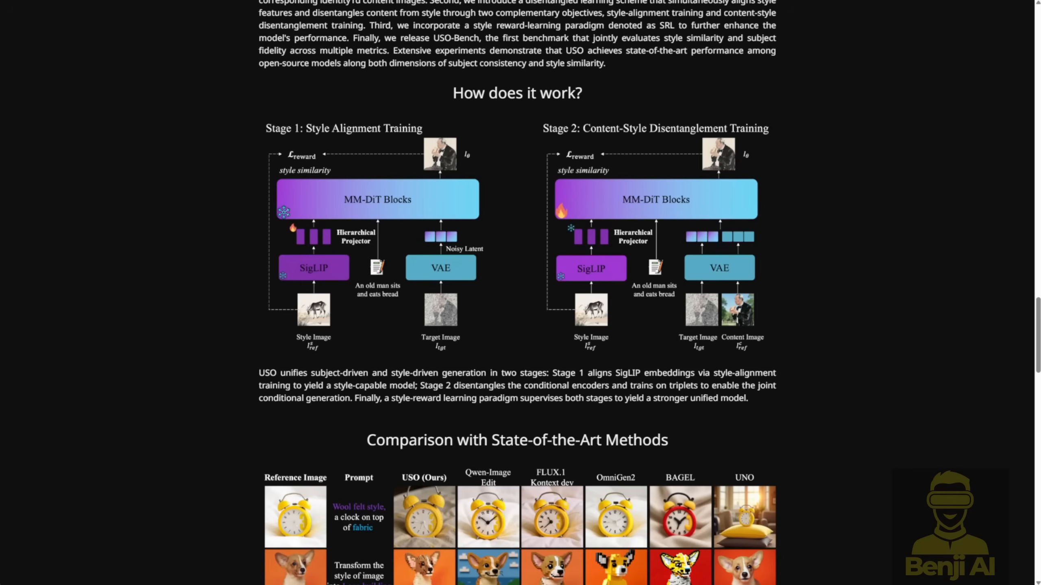
pyautogui.scroll(-9, 252, 330)
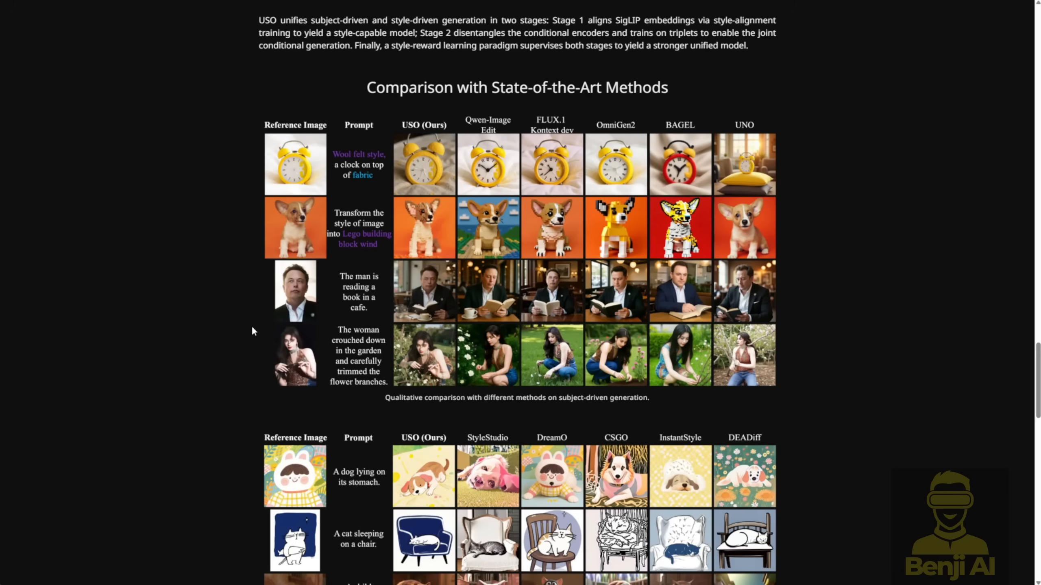
pyautogui.scroll(-20, 293, 389)
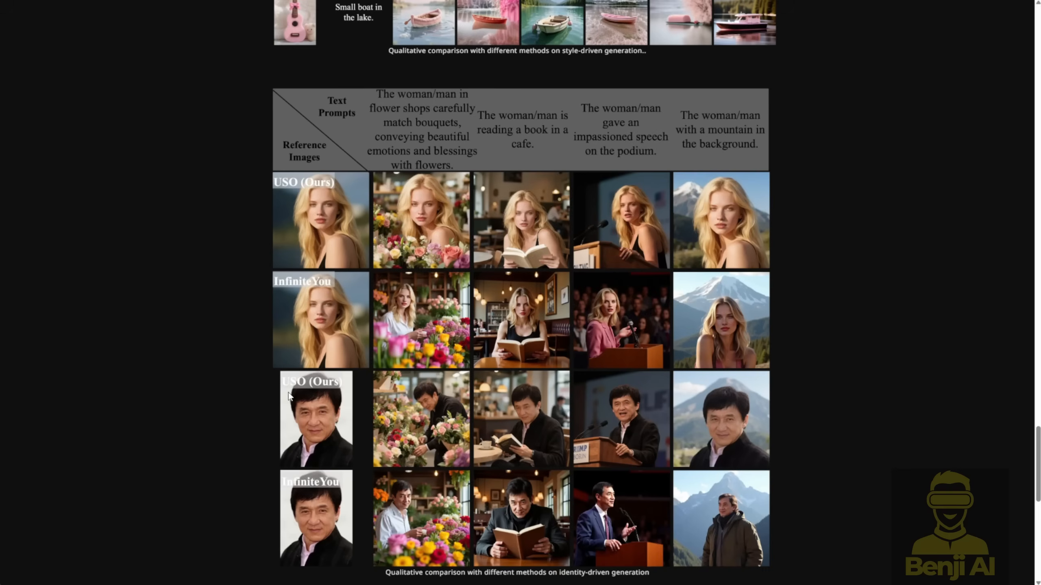
pyautogui.scroll(-1, 284, 400)
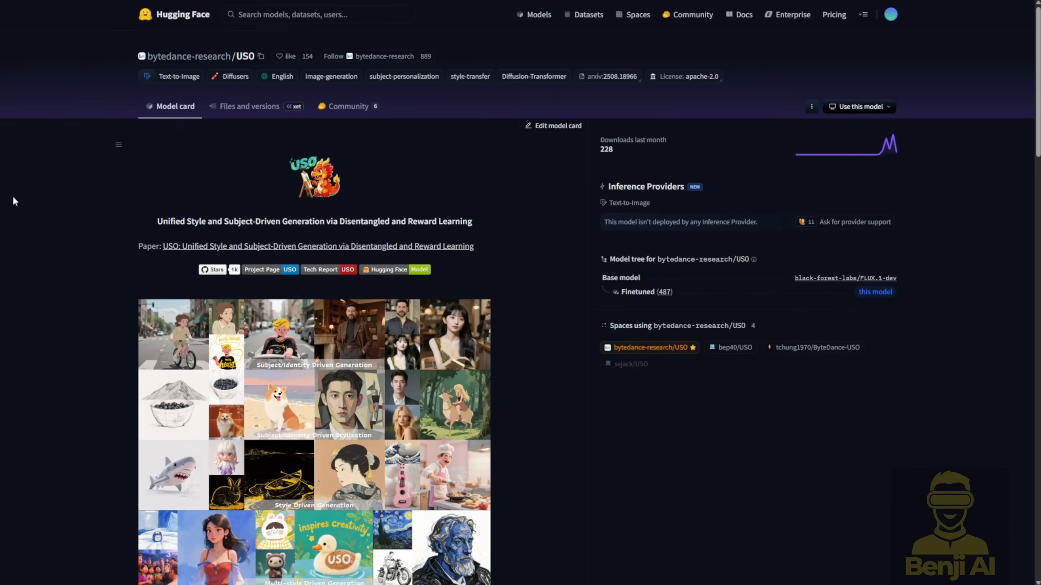
# - Switch to the bytedance-research/USO repository on Hugging Face and open the uso_flux_v1.0 folder in its files
pyautogui.click(245, 115)
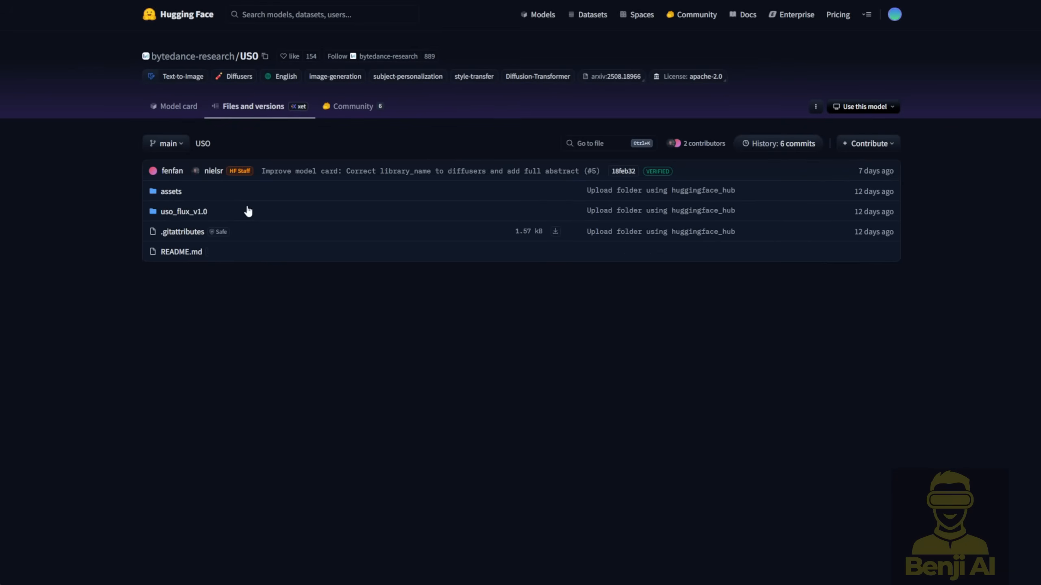
pyautogui.click(183, 212)
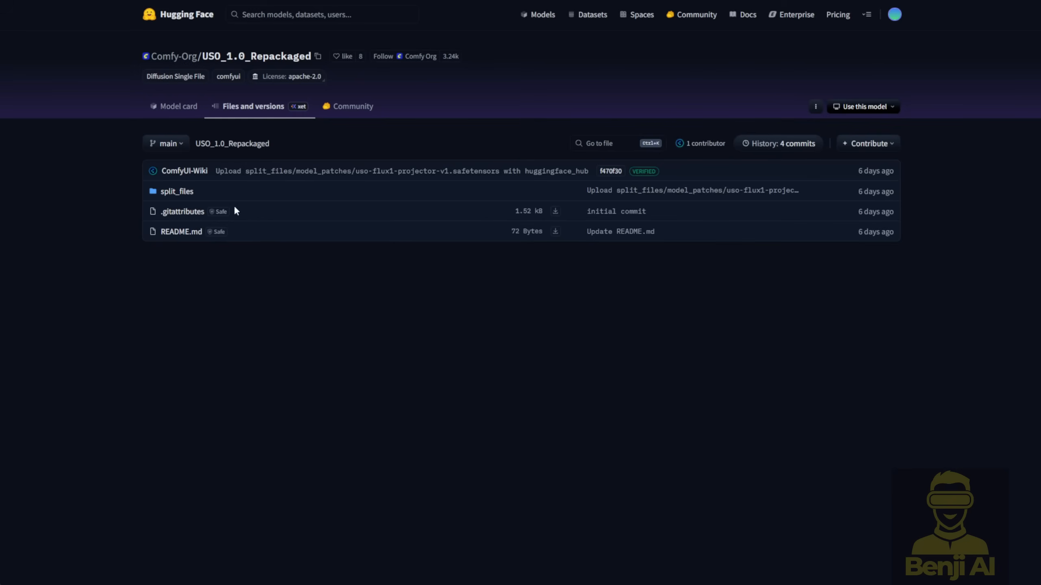
# - Browse the loras and model_patches folders inside split_files of the Comfy-Org/USO_1.0_Repackaged repository
pyautogui.click(179, 198)
pyautogui.click(192, 199)
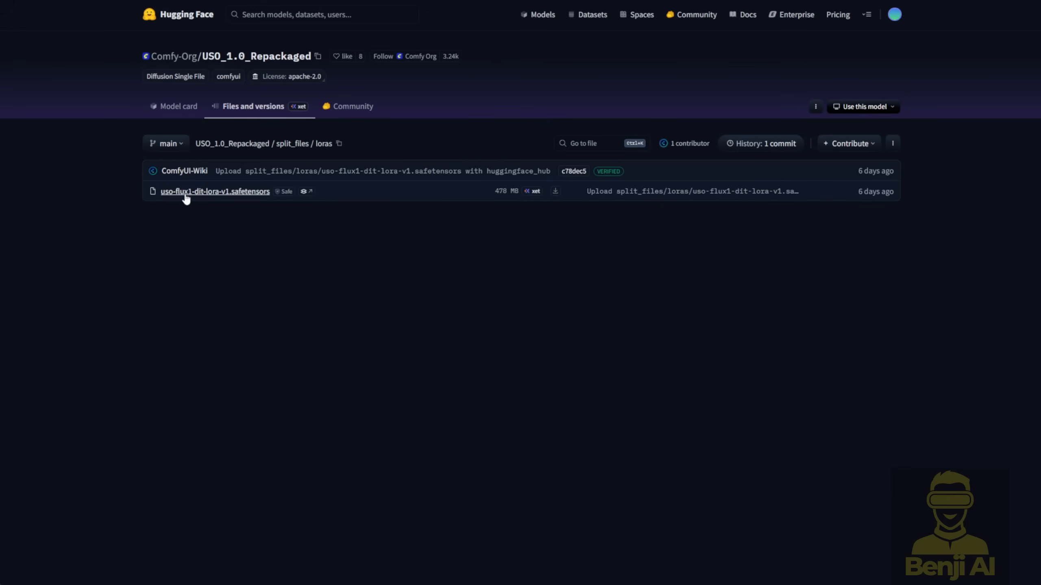
pyautogui.hotkey('alt', 'Left')
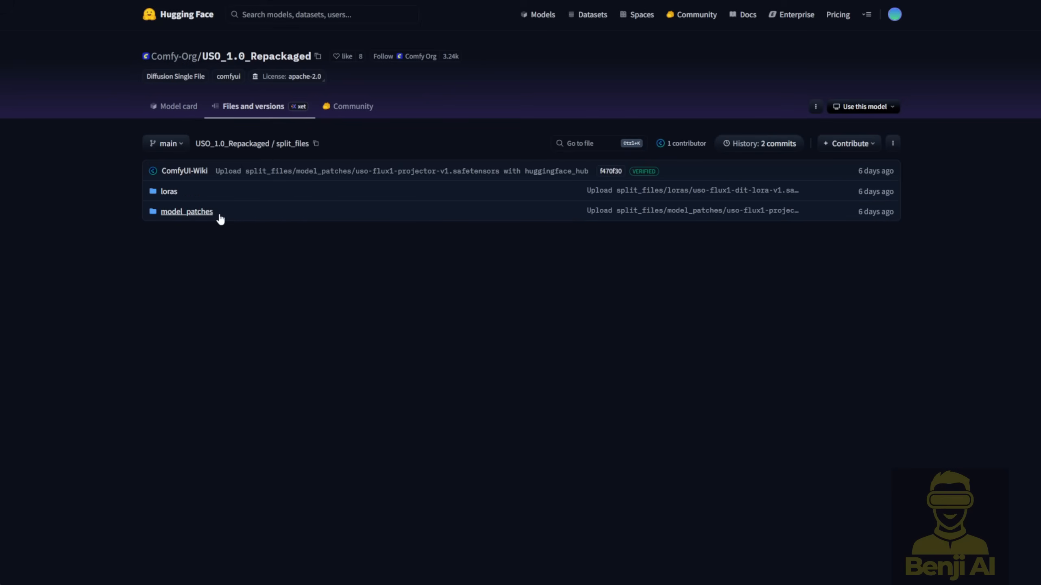
pyautogui.click(204, 212)
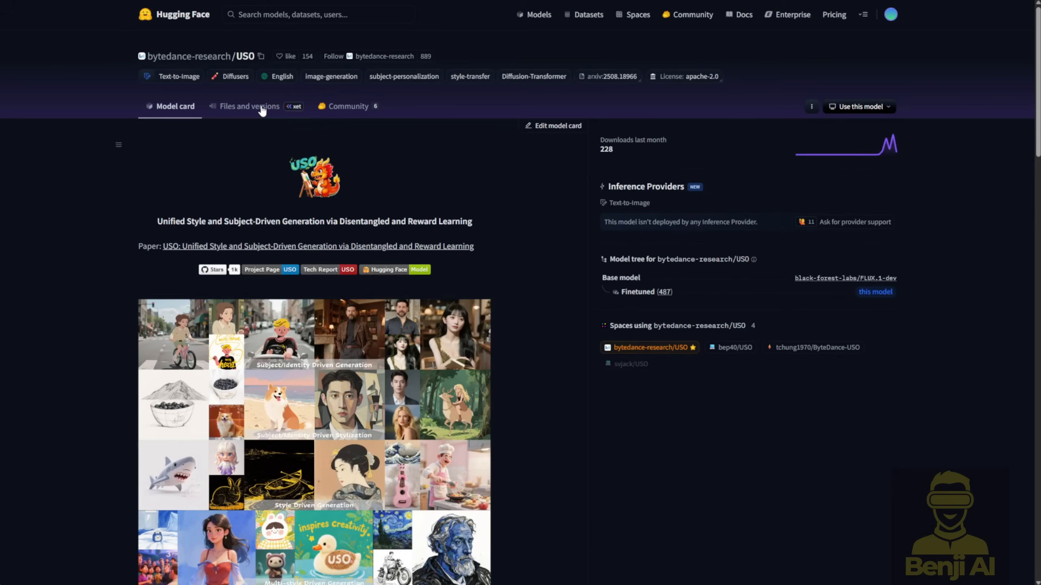
# - Return to the file list of bytedance-research/USO and reopen its uso_flux_v1.0 folder
pyautogui.click(258, 107)
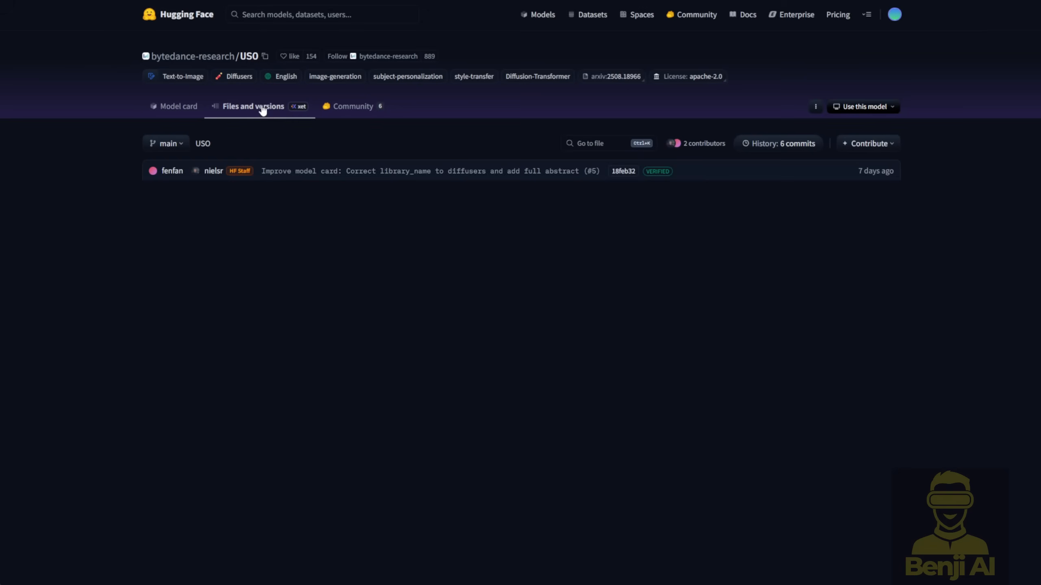
pyautogui.click(199, 211)
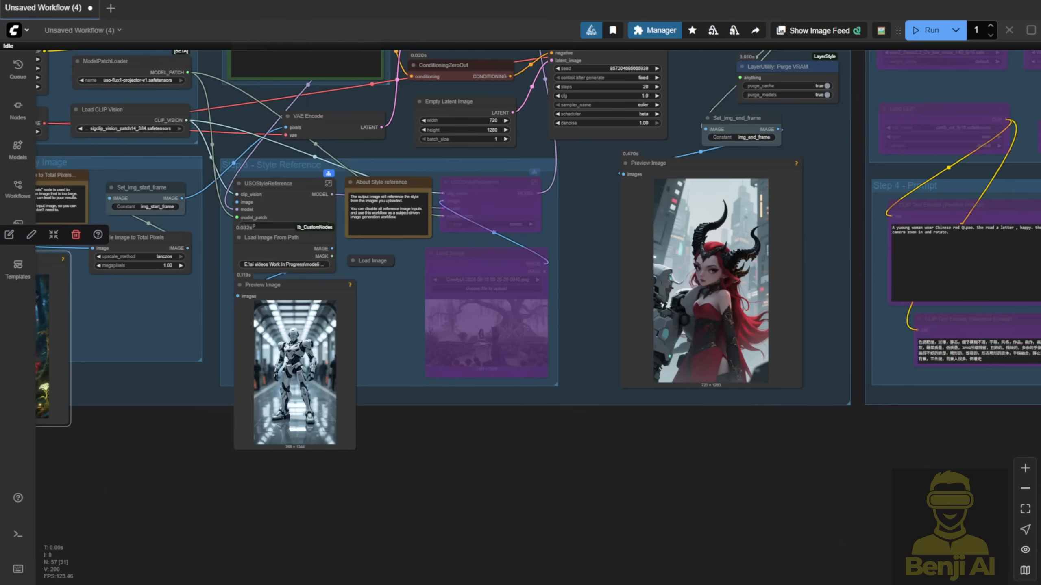
# - Switch to ComfyUI, look over the Function via Flux group of the unsaved workflow and clear the node selection
pyautogui.scroll(-8, 462, 461)
pyautogui.scroll(3, 462, 414)
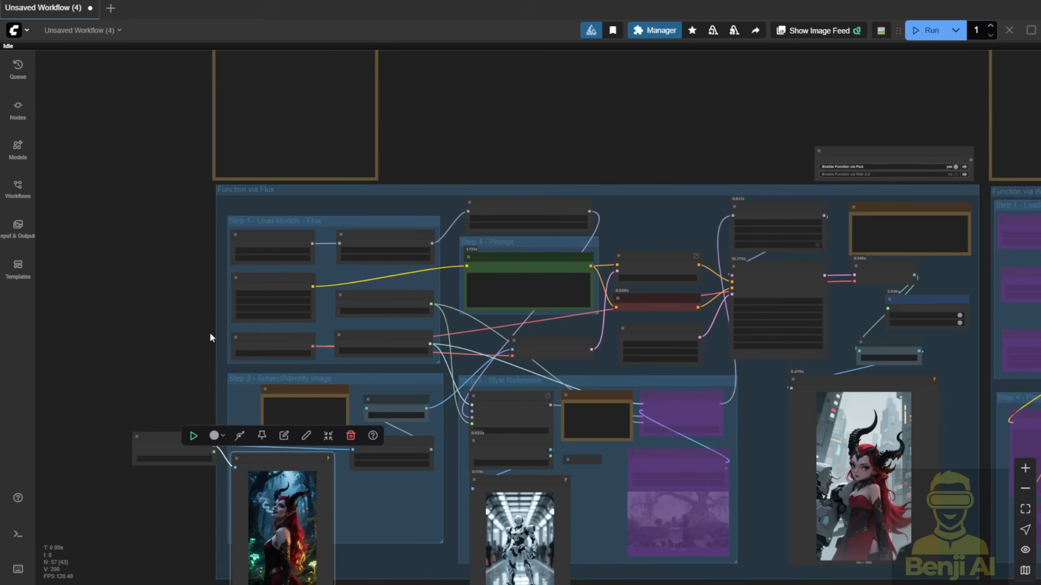
pyautogui.click(195, 339)
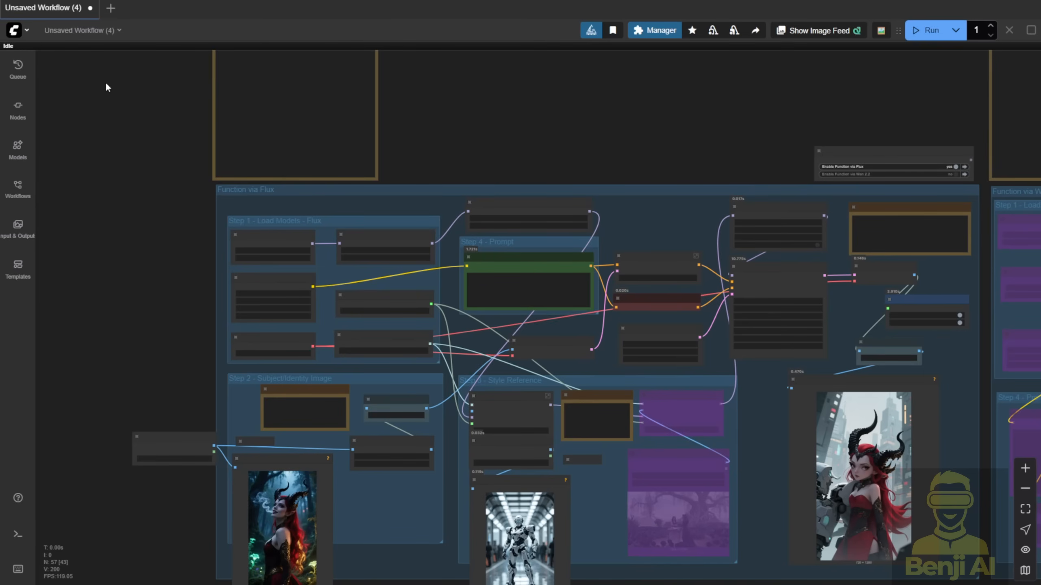
# - Browse the Flux workflow templates for Flux.1 Dev USO Reference Image Generation and close the template browser
pyautogui.click(16, 30)
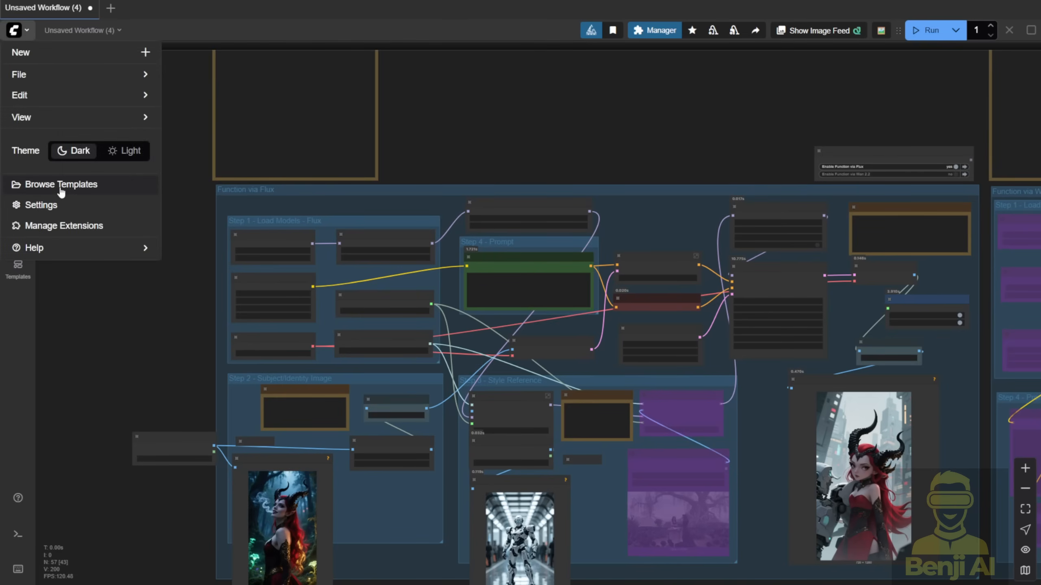
pyautogui.click(61, 185)
pyautogui.click(147, 185)
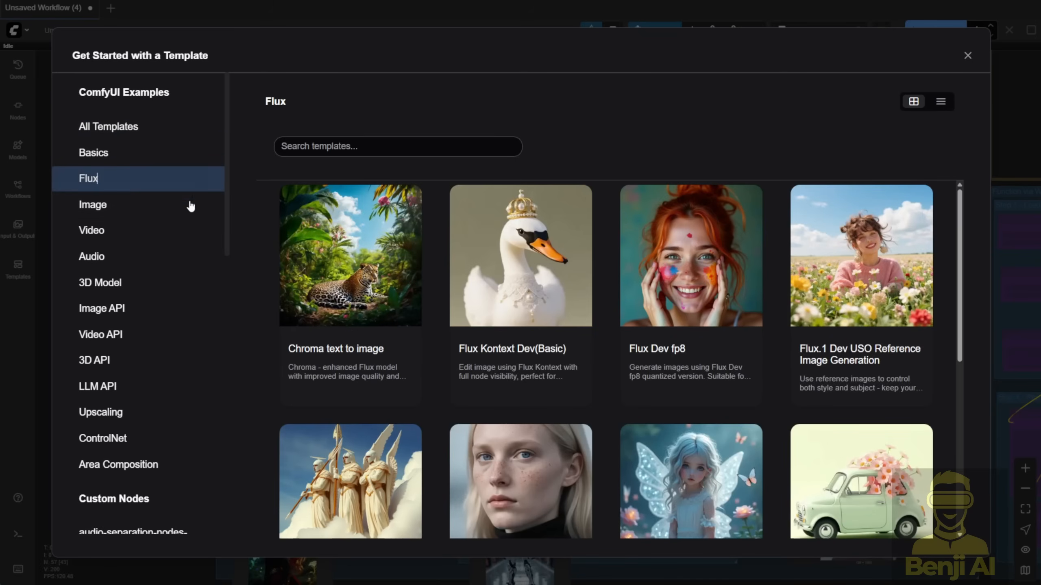
pyautogui.scroll(-2, 844, 330)
pyautogui.scroll(2, 844, 329)
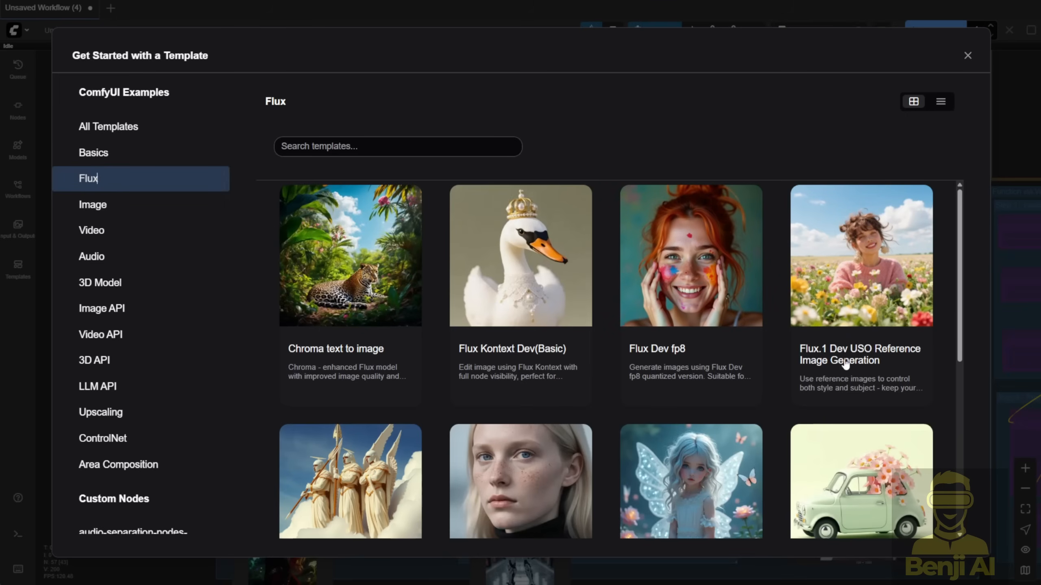
pyautogui.press('Escape')
# - Examine the Function via Flux group and the prompt and video size nodes of the Function via Wan 2.2 group
pyautogui.scroll(4, 212, 328)
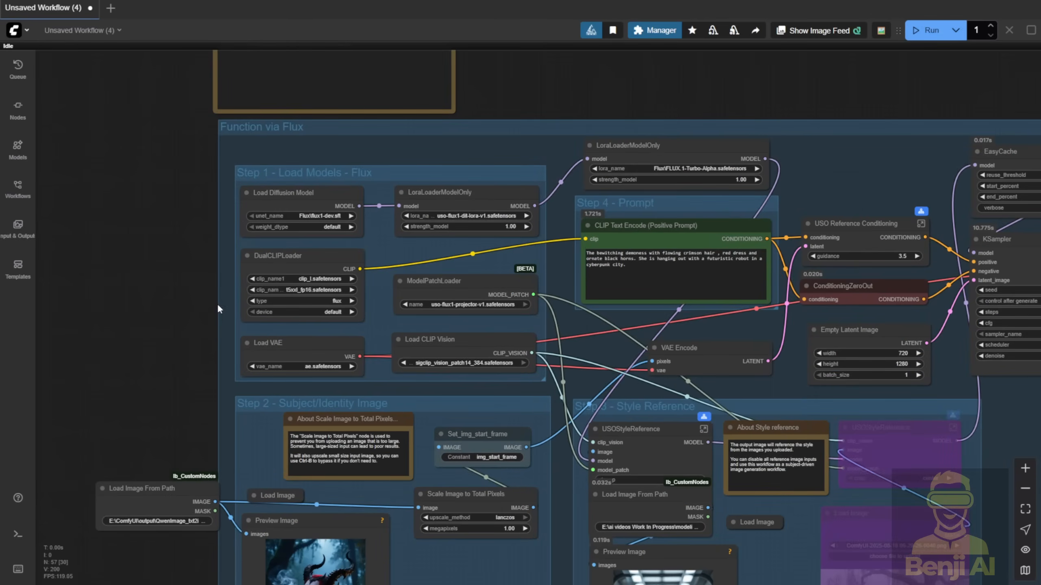
pyautogui.scroll(-2, 218, 304)
pyautogui.moveTo(210, 286); pyautogui.dragTo(197, 202)
pyautogui.scroll(-2, 330, 325)
pyautogui.moveTo(771, 64); pyautogui.dragTo(41, 72)
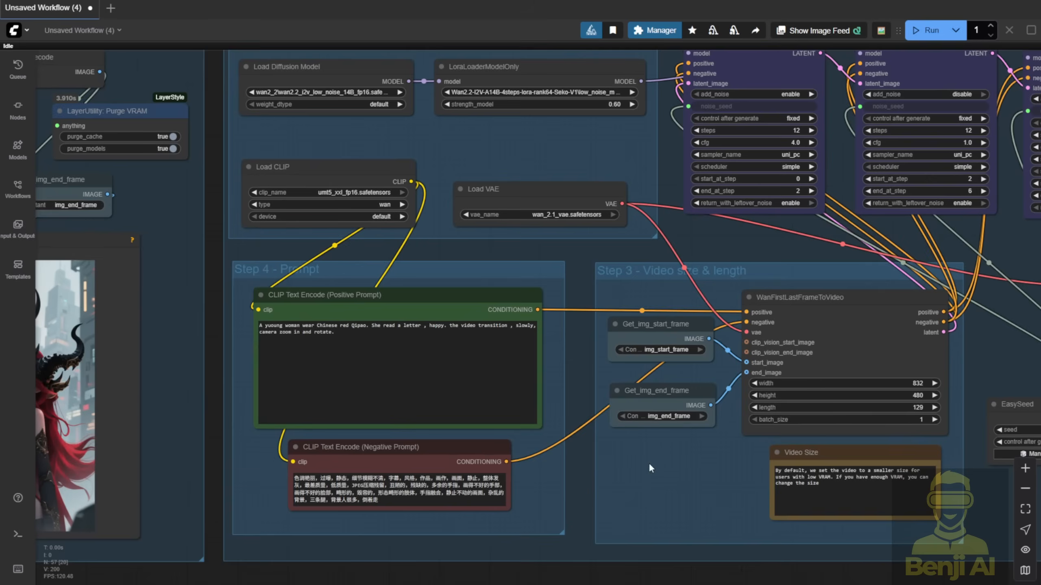
pyautogui.scroll(2, 650, 462)
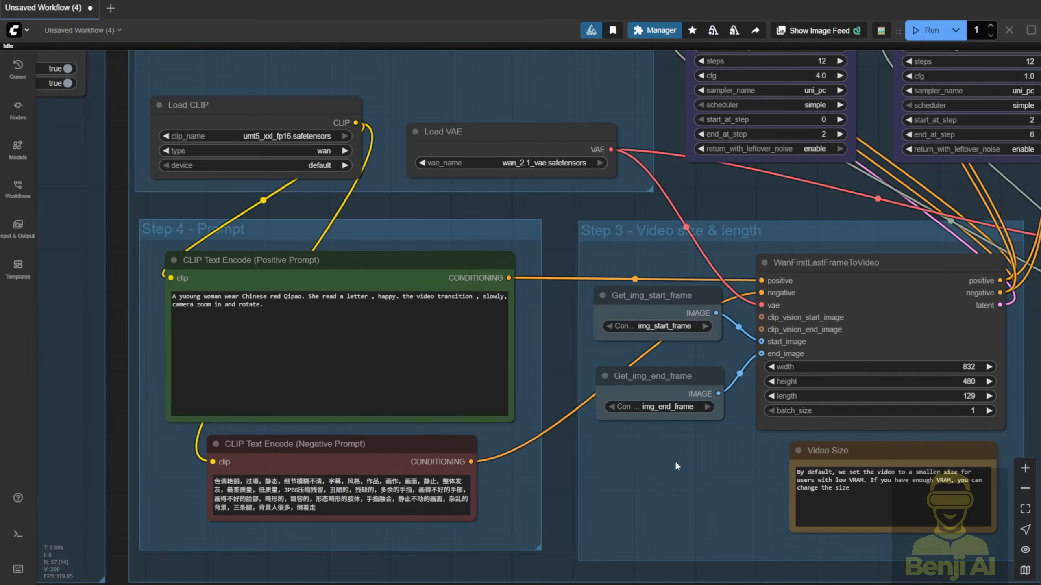
pyautogui.moveTo(675, 460); pyautogui.dragTo(577, 345)
# - Examine the Subject/Identity Image and Style Reference groups and the output preview of the Flux section
pyautogui.click(591, 177)
pyautogui.click(573, 276)
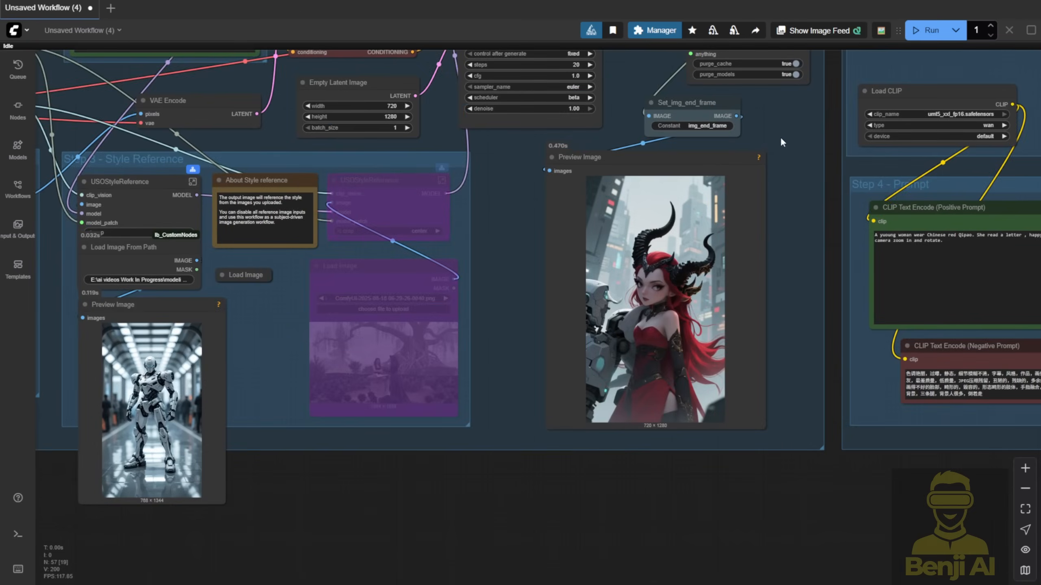
pyautogui.moveTo(781, 137); pyautogui.dragTo(604, 170)
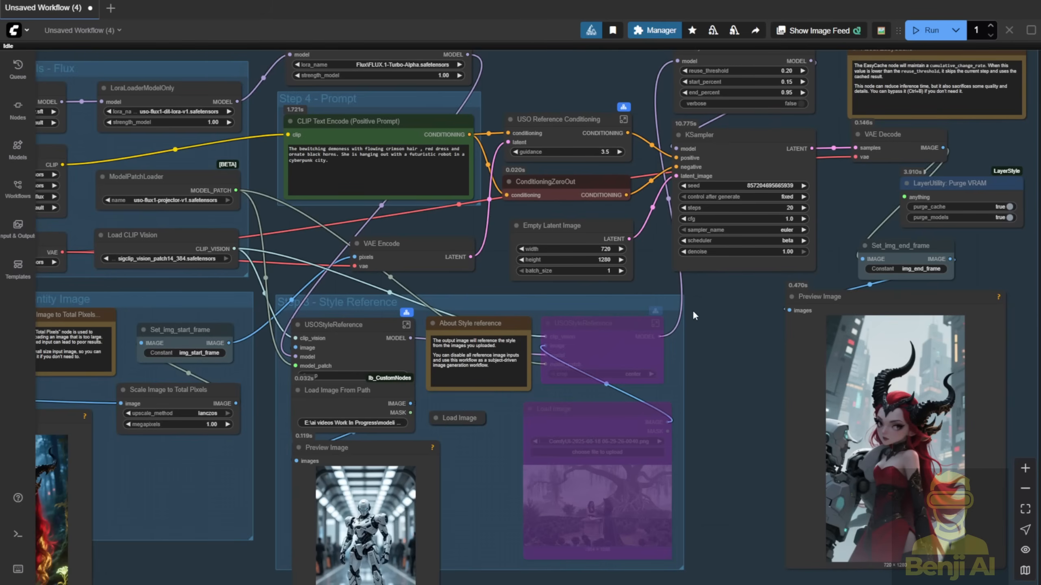
pyautogui.moveTo(693, 315); pyautogui.dragTo(825, 296)
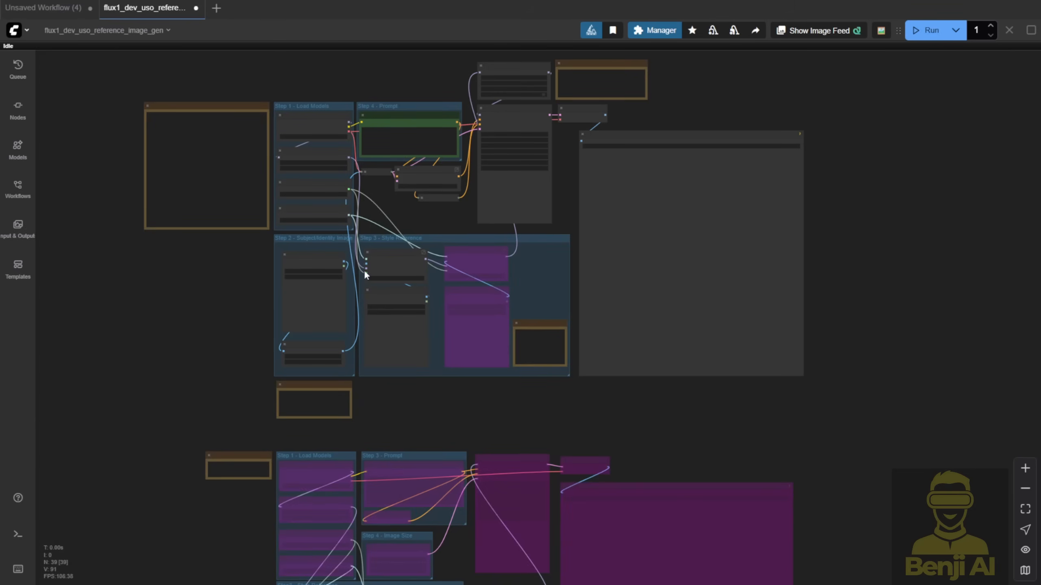
# - Switch to the flux1_dev_uso_reference_image_gen workflow and inspect the LoRA, model patch and CLIP vision loaders in Step 1
pyautogui.scroll(2, 485, 253)
pyautogui.scroll(4, 308, 276)
pyautogui.click(308, 276)
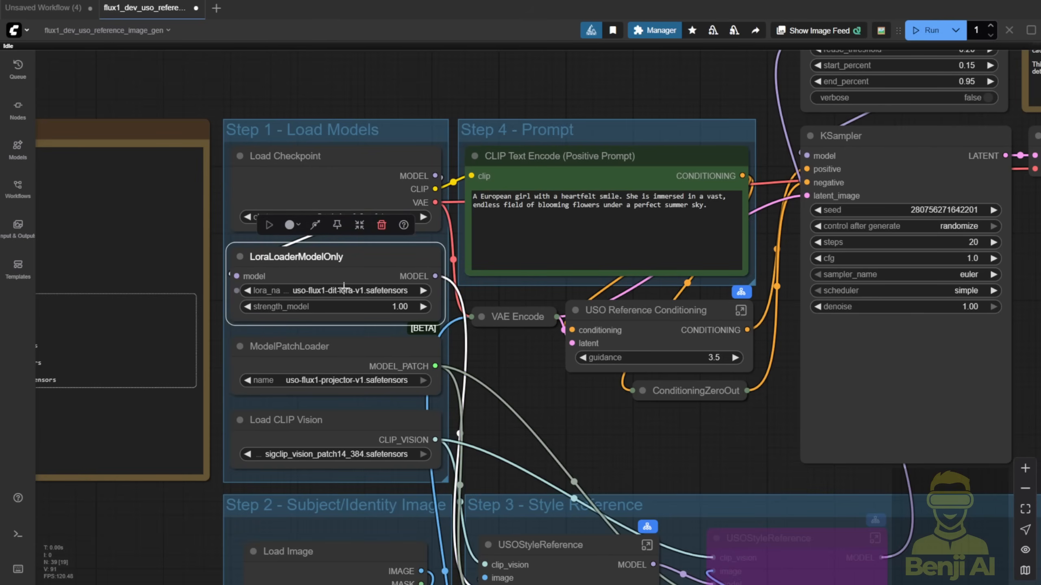
pyautogui.click(369, 346)
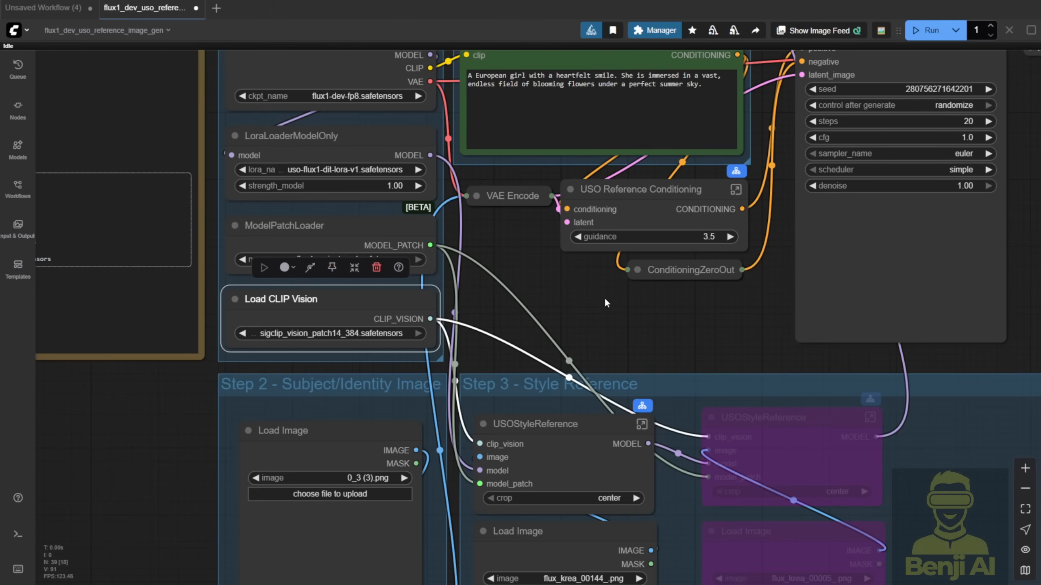
pyautogui.moveTo(604, 297); pyautogui.dragTo(455, 74)
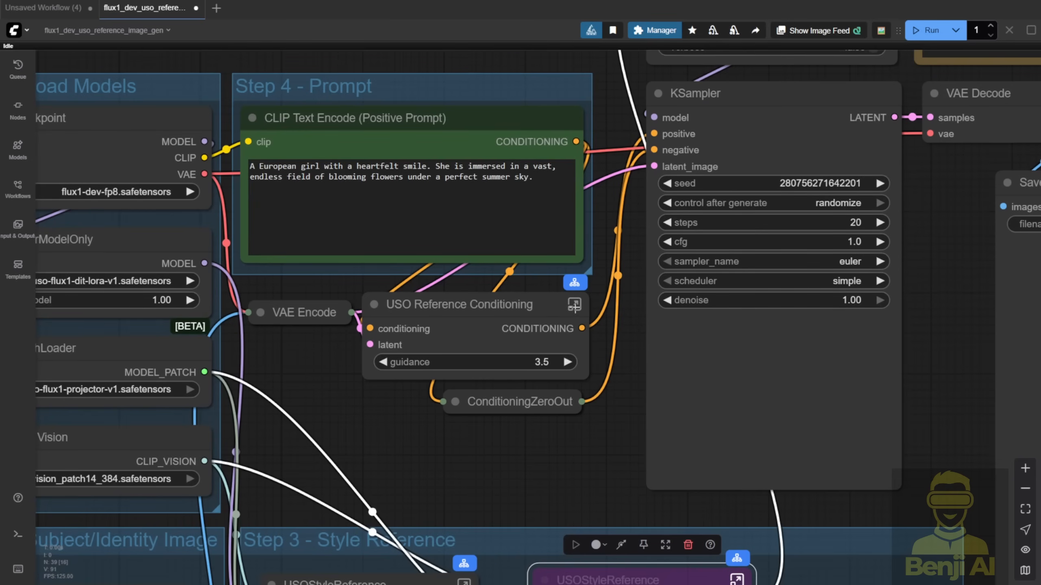
# - Open the USO Reference Conditioning subgraph, inspect its inner nodes and return to the main workflow
pyautogui.scroll(3, 575, 307)
pyautogui.click(575, 304)
pyautogui.moveTo(553, 223); pyautogui.dragTo(275, 244)
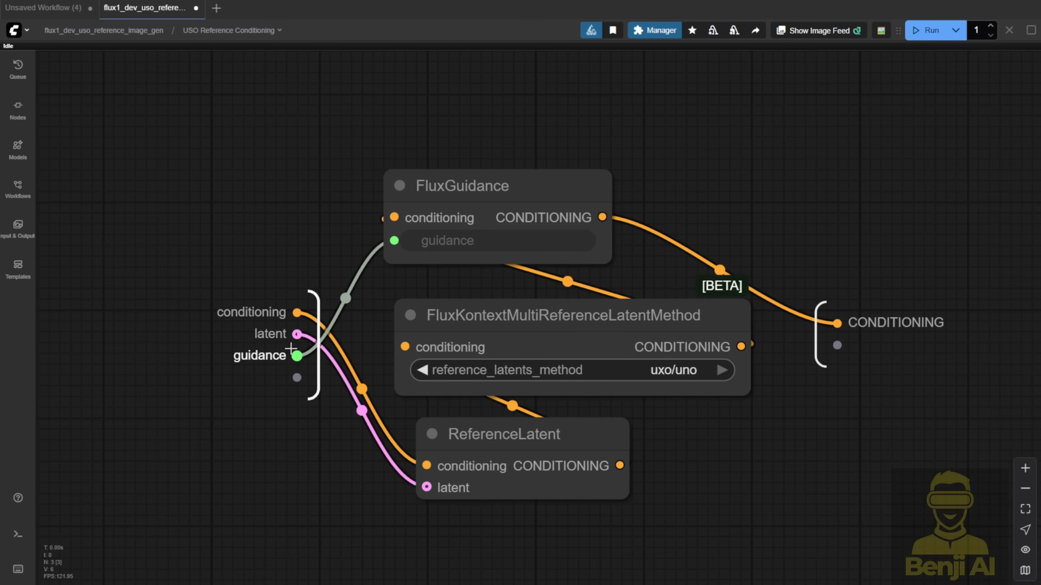
pyautogui.click(109, 37)
pyautogui.click(574, 301)
pyautogui.press('Escape')
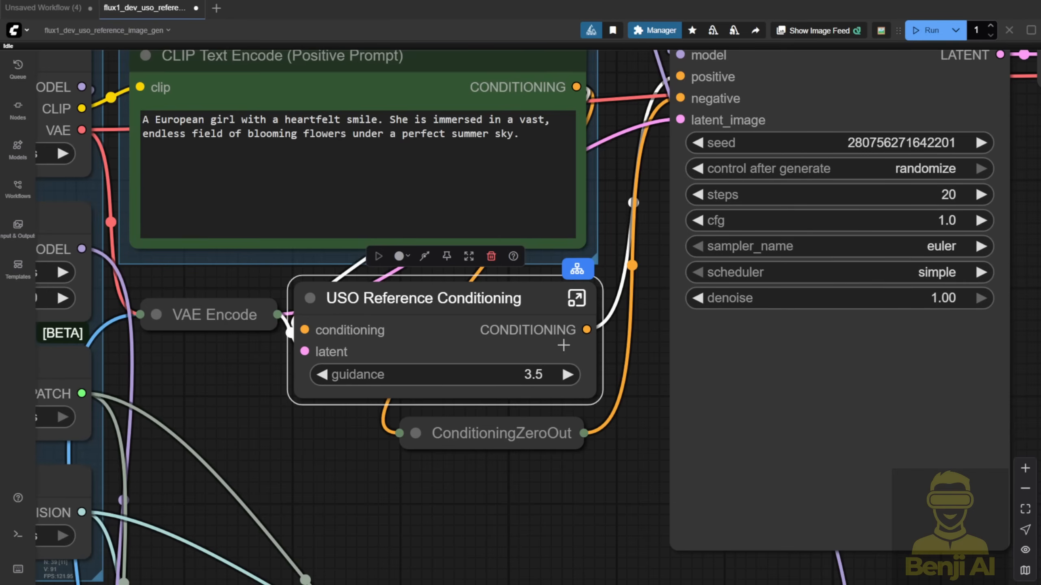
# - Open the subgraph of the active USOStyleReference node in Step 3, inspect its nodes and return to the main workflow
pyautogui.moveTo(642, 246); pyautogui.dragTo(588, 249)
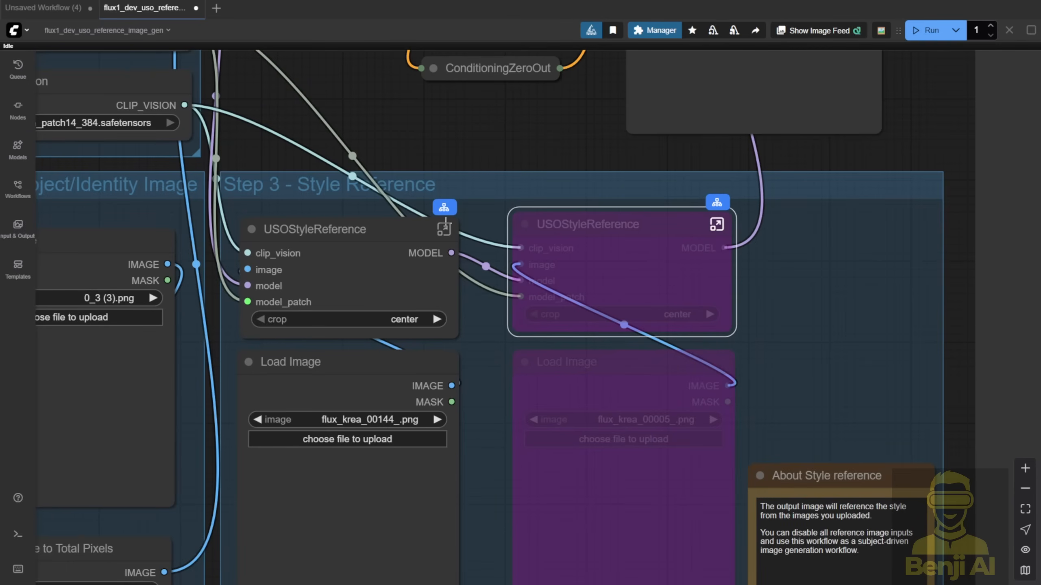
pyautogui.click(444, 229)
pyautogui.moveTo(409, 278)
pyautogui.mouseDown()
pyautogui.moveTo(454, 356)
pyautogui.moveTo(462, 348)
pyautogui.moveTo(412, 279)
pyautogui.mouseUp()
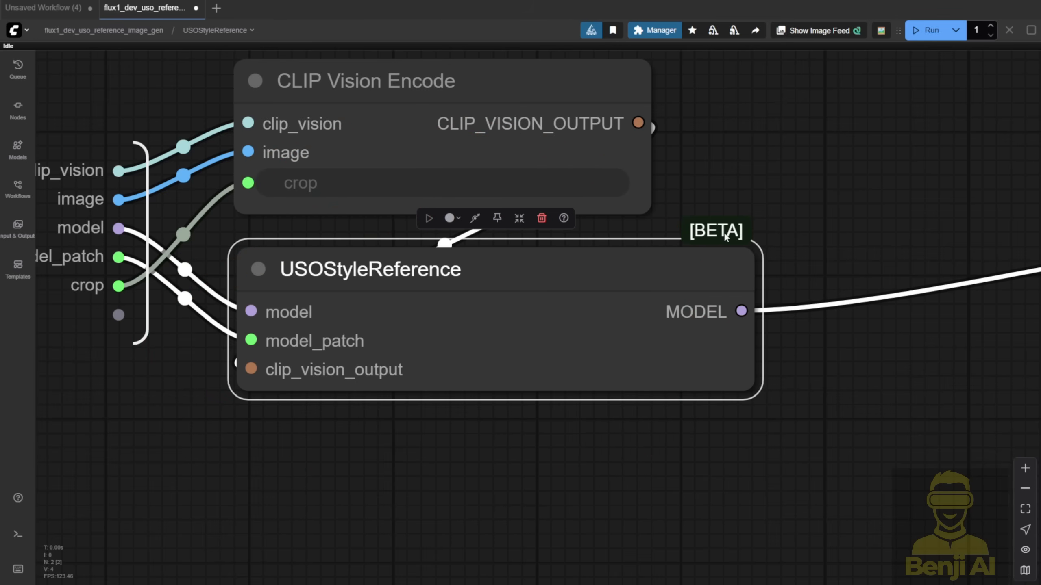
pyautogui.press('Escape')
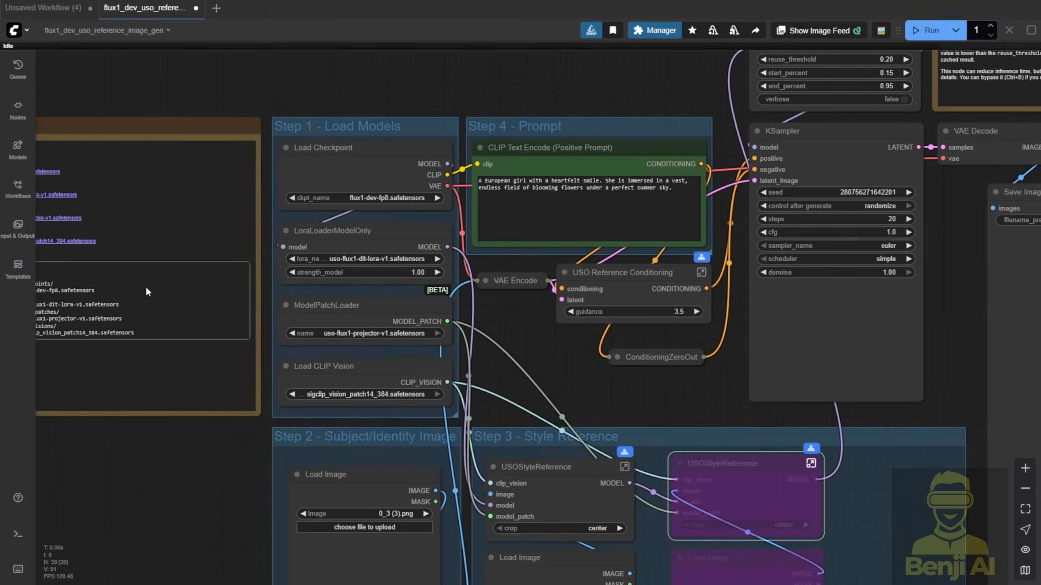
# - Review the Load Models group and its Load CLIP Vision node, followed by the Subject/Identity Image group
pyautogui.click(355, 128)
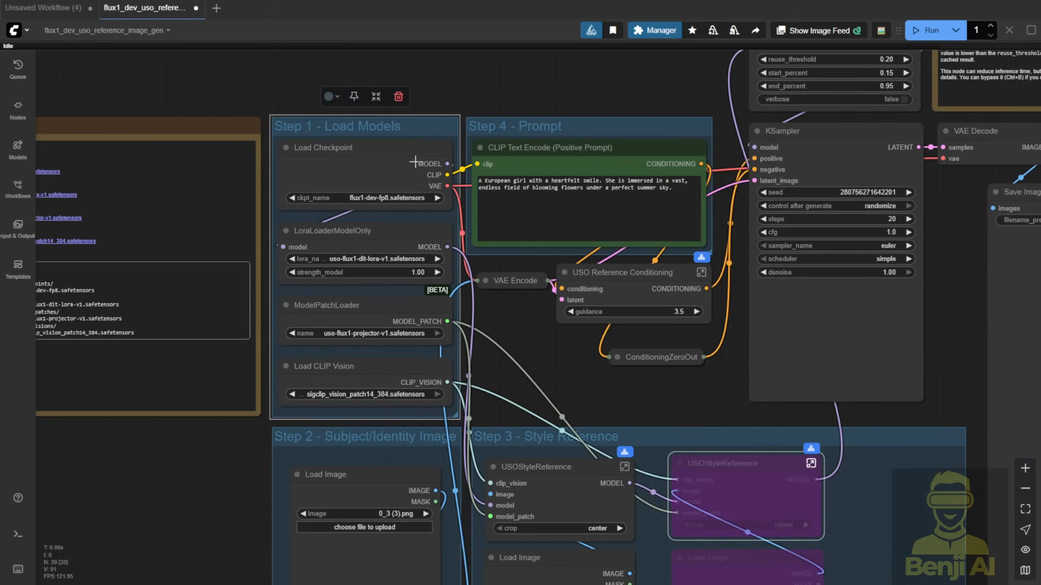
pyautogui.click(360, 370)
pyautogui.moveTo(592, 398); pyautogui.dragTo(614, 172)
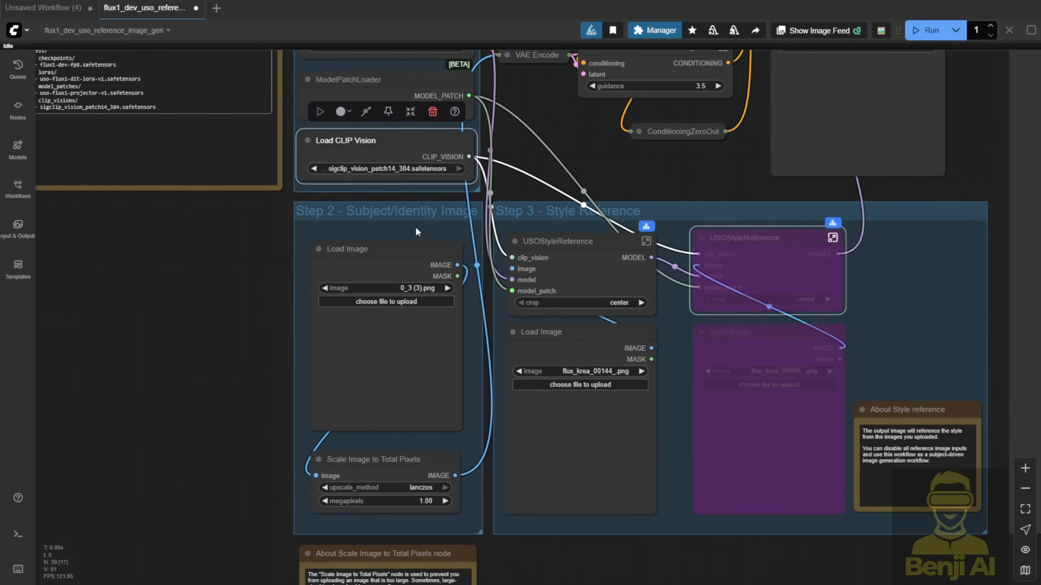
# - Review the Scale Image to Total Pixels node in Step 2 and the active Load Image node in Step 3 - Style Reference
pyautogui.click(411, 208)
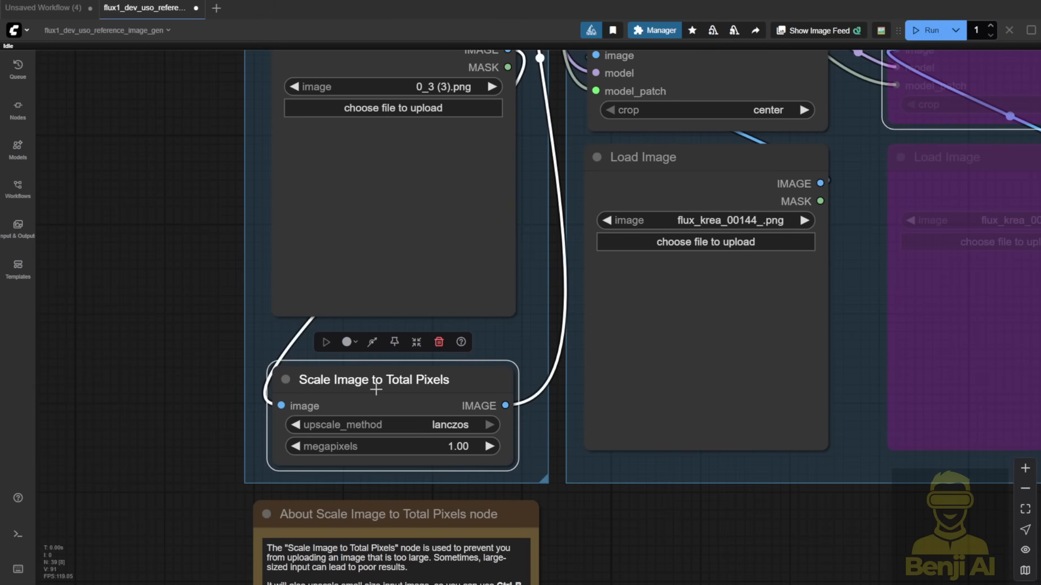
pyautogui.moveTo(376, 389); pyautogui.dragTo(380, 372)
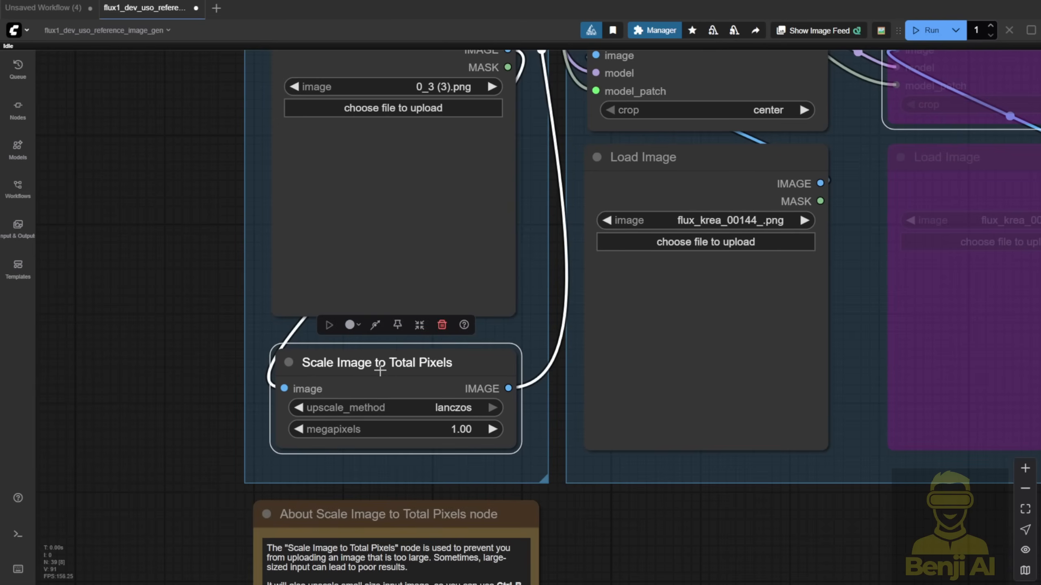
pyautogui.moveTo(192, 453); pyautogui.dragTo(167, 364)
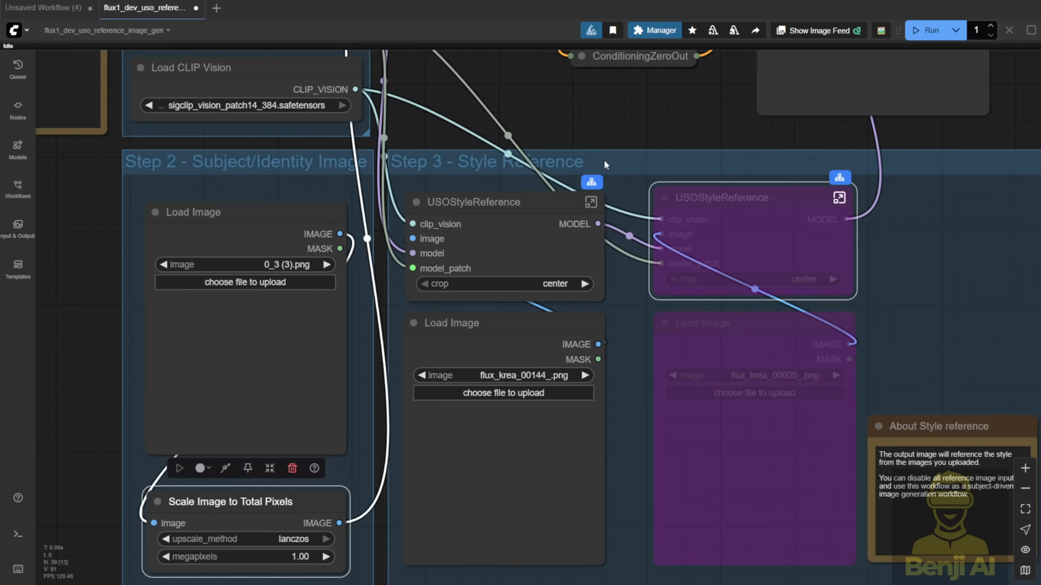
pyautogui.moveTo(618, 143); pyautogui.dragTo(503, 127)
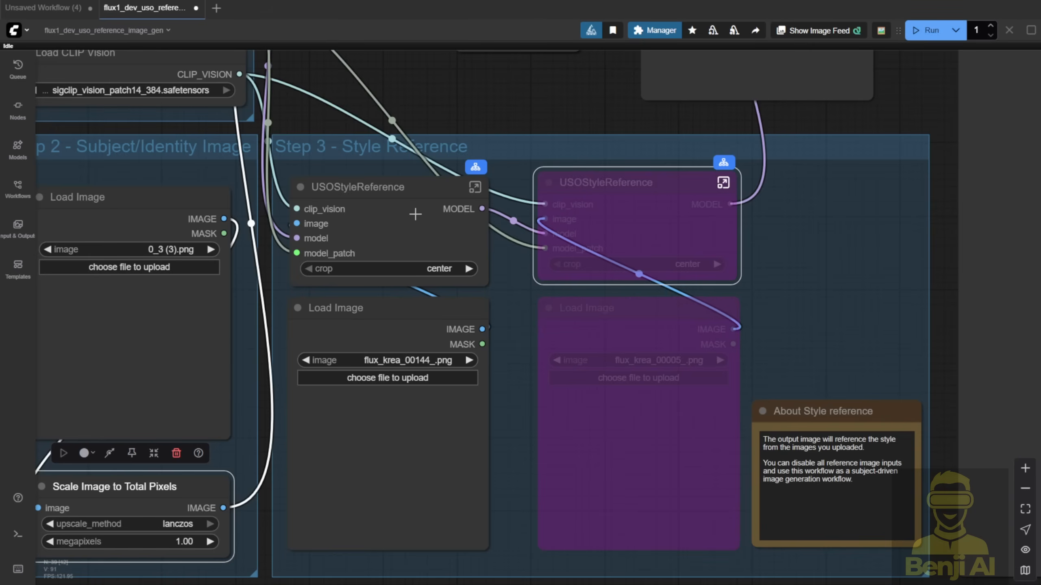
pyautogui.click(404, 344)
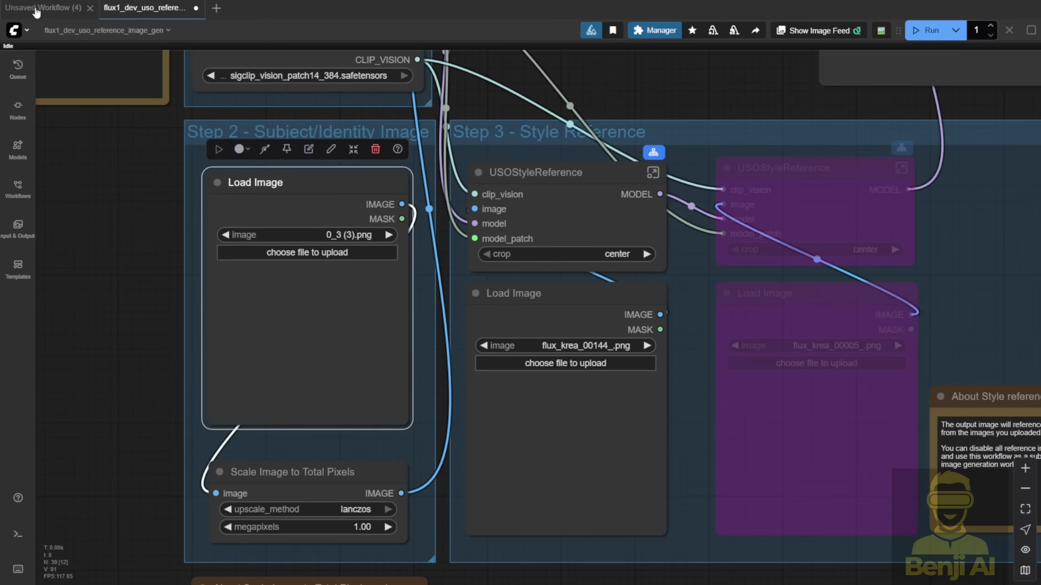
# - Switch to Unsaved Workflow (4) and examine the subject image preview in Step 2 and the robot style reference in Step 3
pyautogui.click(45, 8)
pyautogui.moveTo(307, 480); pyautogui.dragTo(531, 324)
pyautogui.scroll(4, 411, 305)
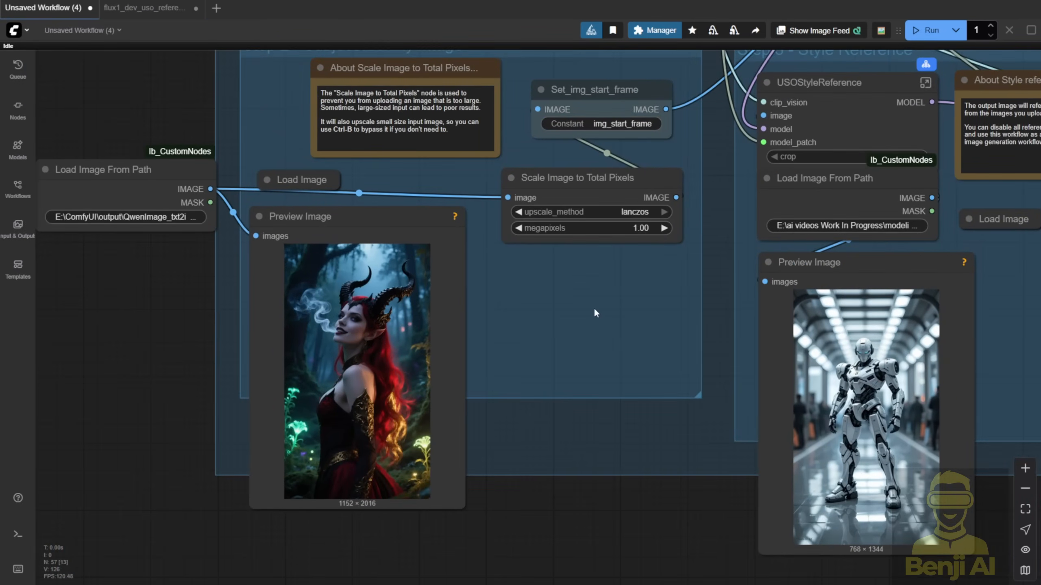
pyautogui.scroll(-1, 591, 307)
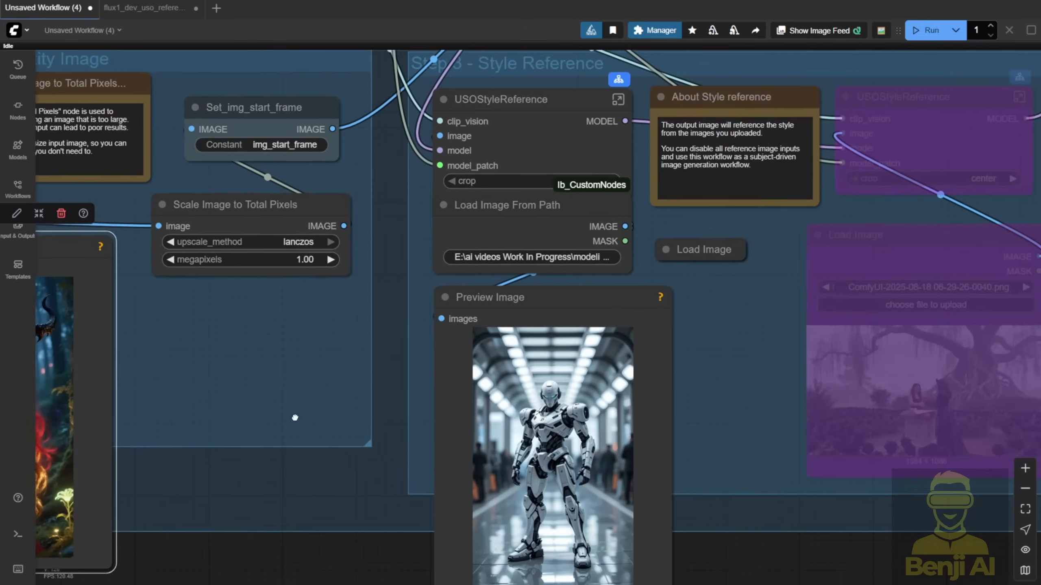
pyautogui.moveTo(295, 415); pyautogui.dragTo(288, 417)
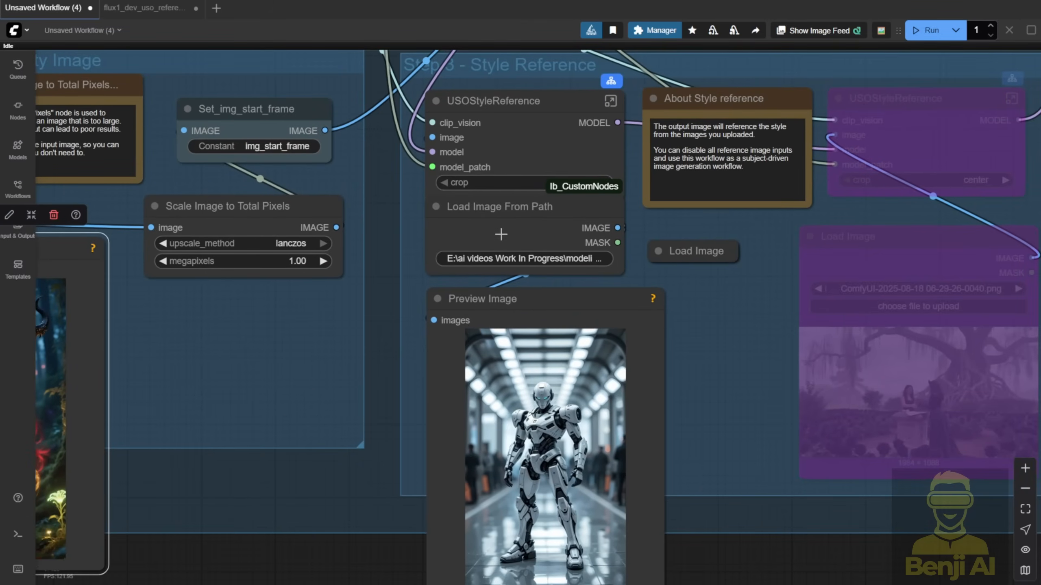
# - Move the active USOStyleReference node slightly down over Load Image From Path and examine the generated image's preview
pyautogui.moveTo(509, 107); pyautogui.dragTo(510, 148)
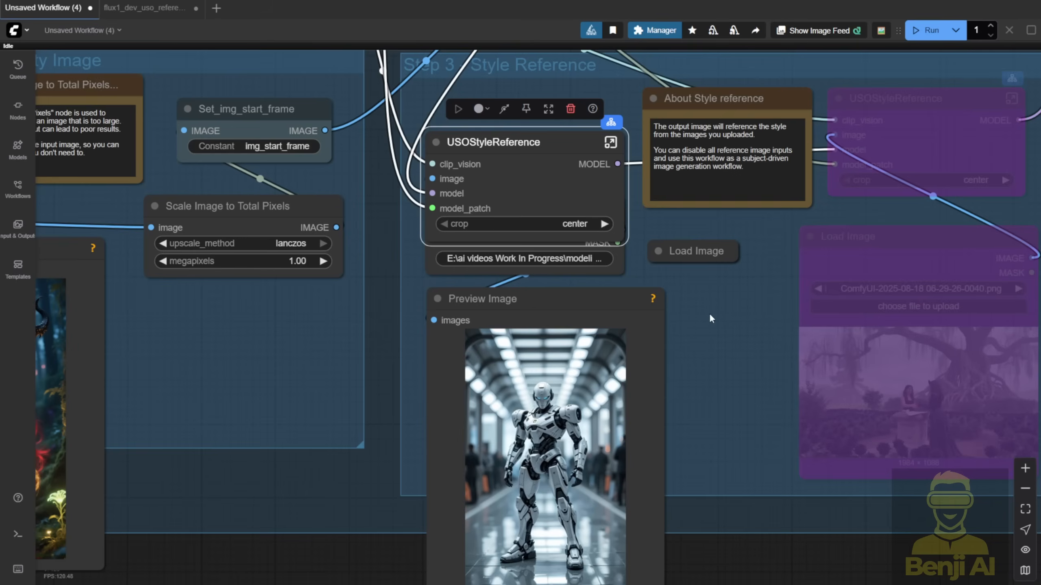
pyautogui.scroll(-3, 696, 287)
pyautogui.scroll(1, 709, 308)
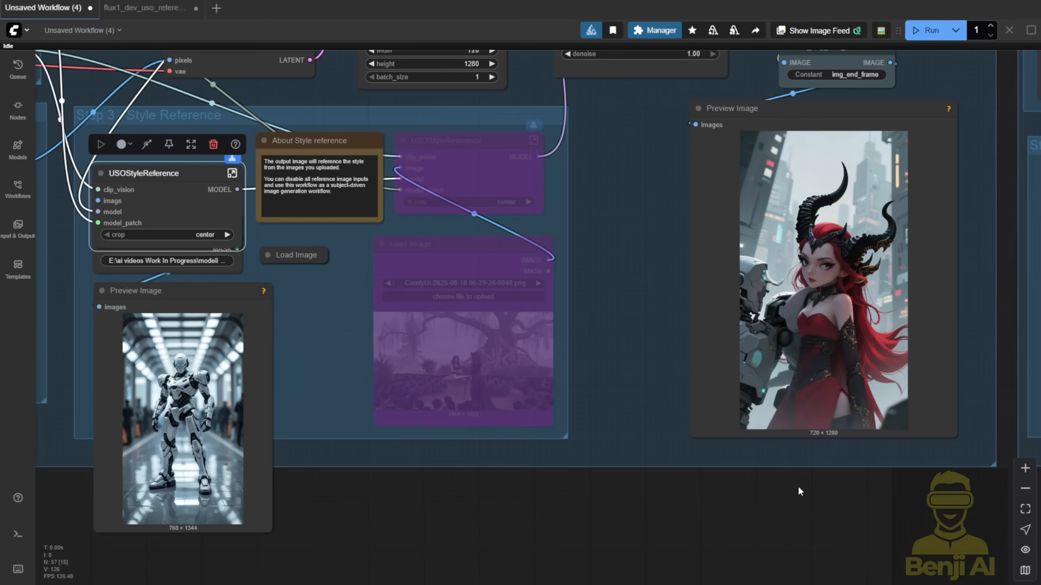
pyautogui.moveTo(804, 497); pyautogui.dragTo(678, 538)
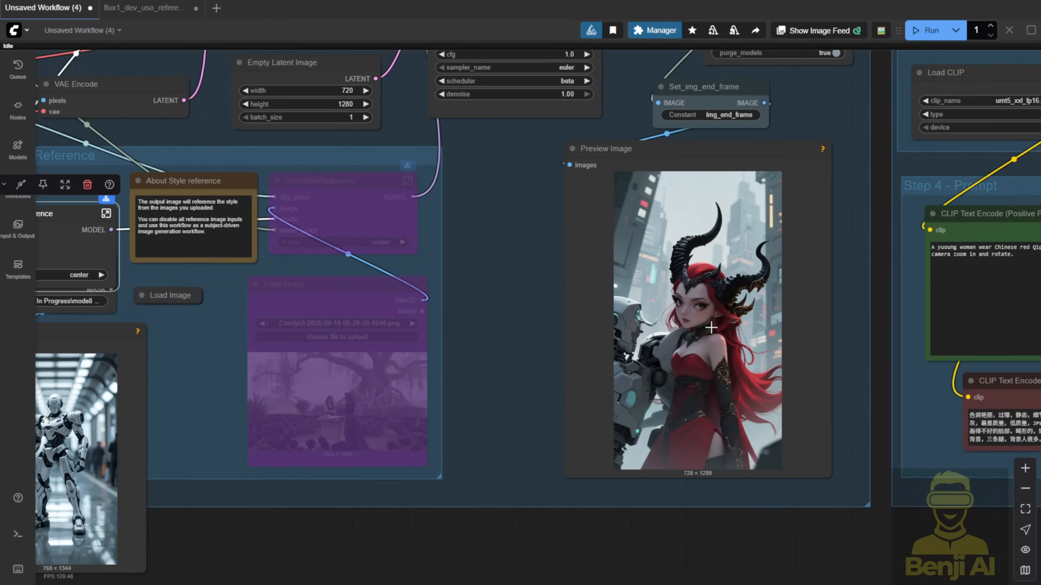
pyautogui.scroll(1, 712, 328)
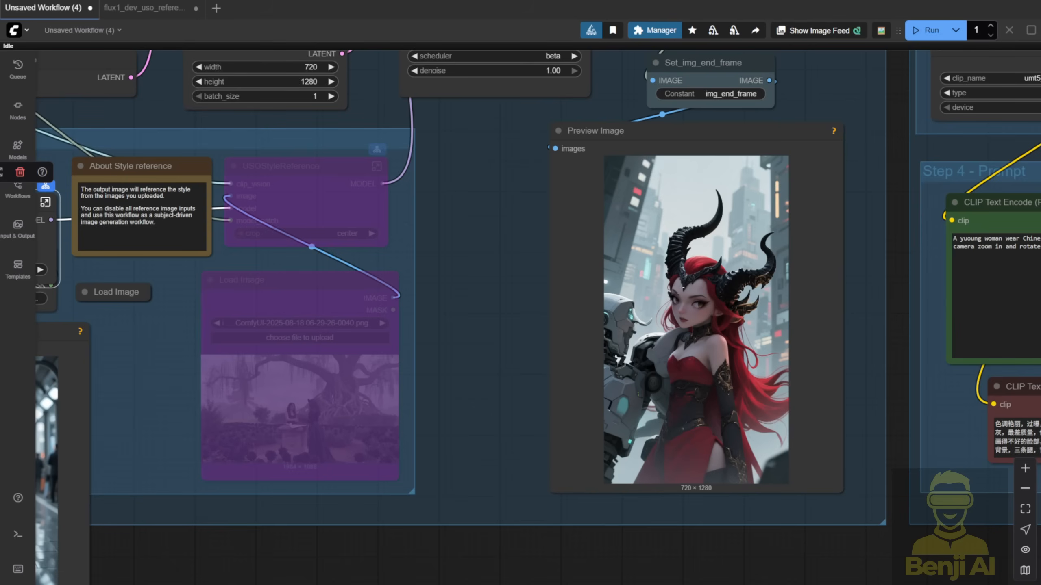
pyautogui.scroll(-3, 549, 417)
pyautogui.moveTo(545, 417); pyautogui.dragTo(771, 327)
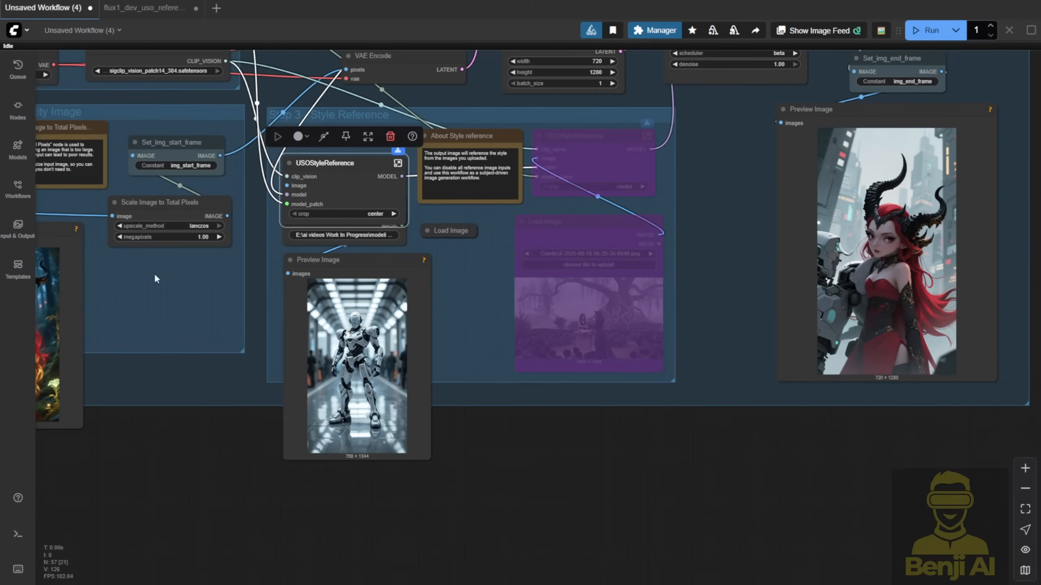
# - Move the subject's Preview Image node beside the generated image's preview and enlarge it to a similar size
pyautogui.moveTo(55, 225); pyautogui.dragTo(725, 116)
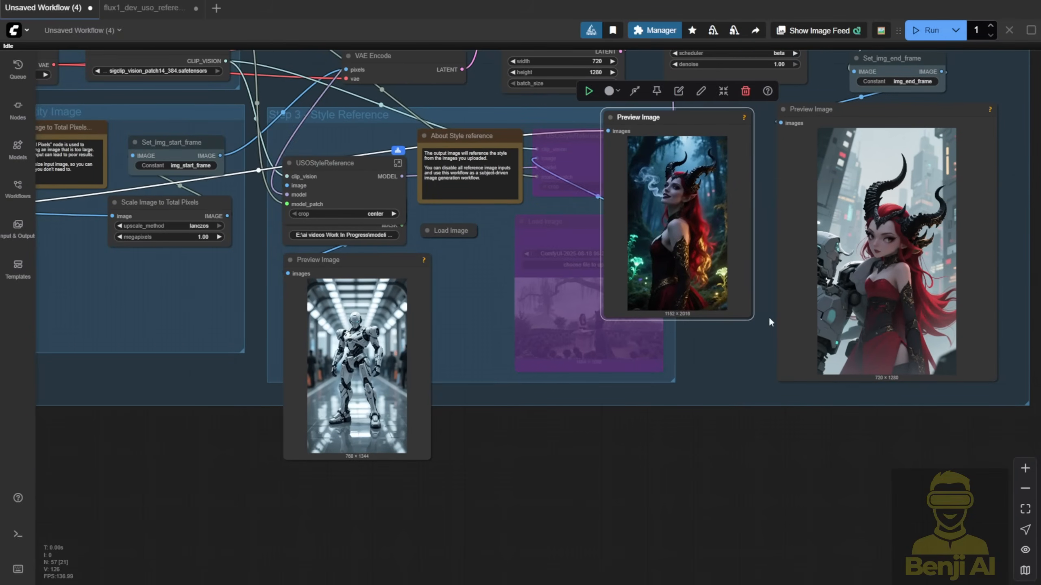
pyautogui.moveTo(749, 316); pyautogui.dragTo(779, 387)
pyautogui.moveTo(792, 407); pyautogui.dragTo(530, 516)
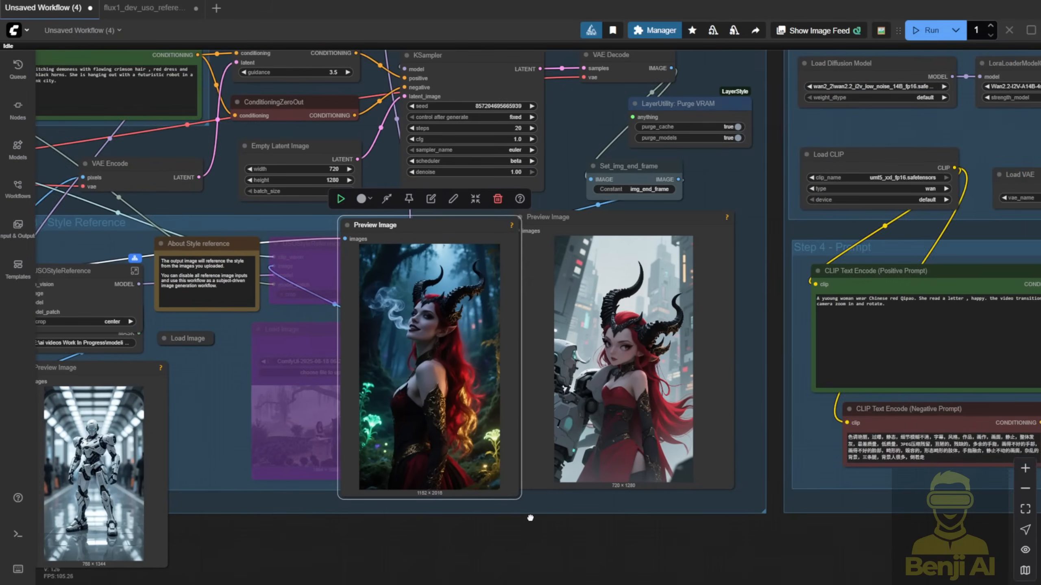
pyautogui.scroll(4, 533, 476)
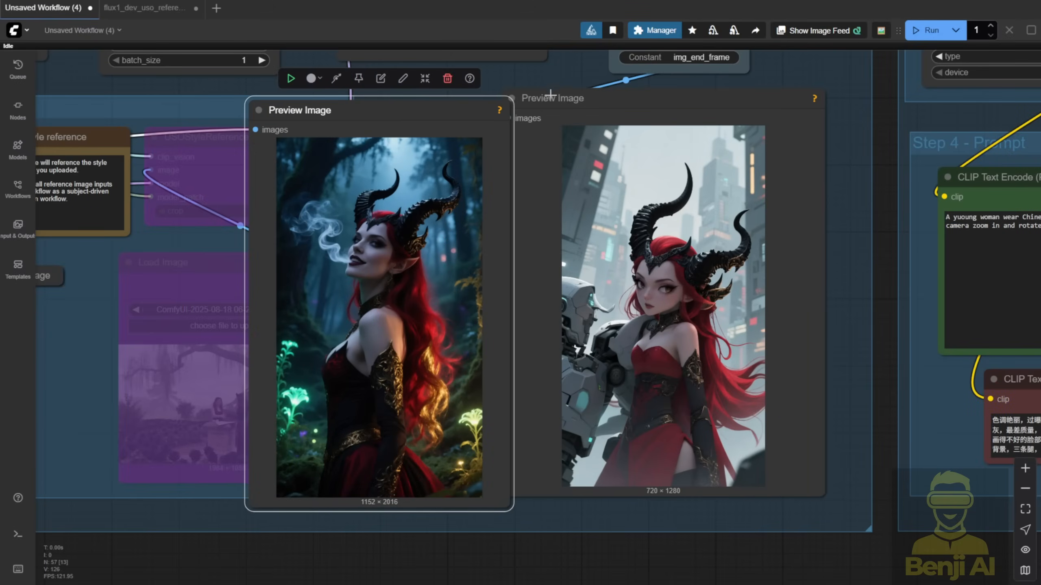
# - Align the generated image's Preview Image node next to the subject preview and compare the two images
pyautogui.click(615, 100)
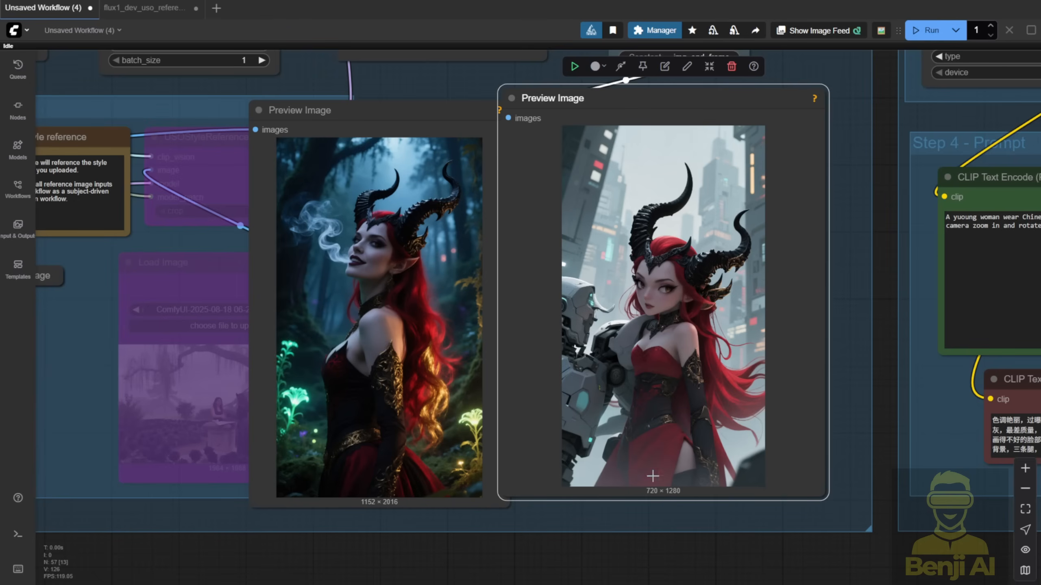
pyautogui.click(371, 284)
pyautogui.click(792, 334)
pyautogui.moveTo(557, 103); pyautogui.dragTo(574, 115)
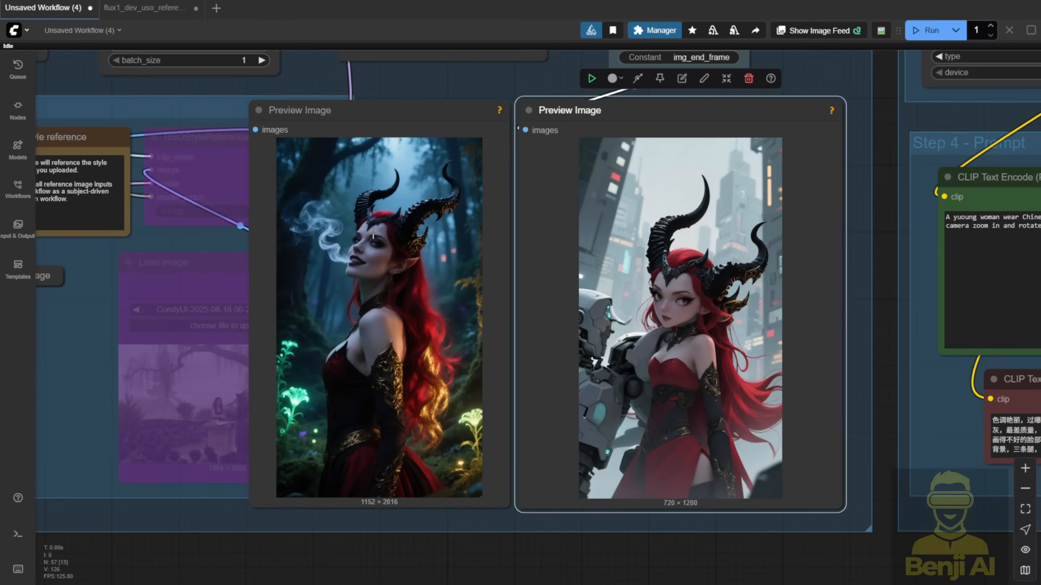
# - Examine the Flux sampling nodes and the Function via Wan 2.2 group through to its video output
pyautogui.scroll(-3, 215, 545)
pyautogui.moveTo(211, 547); pyautogui.dragTo(777, 488)
pyautogui.scroll(-2, 778, 475)
pyautogui.moveTo(872, 223); pyautogui.dragTo(280, 281)
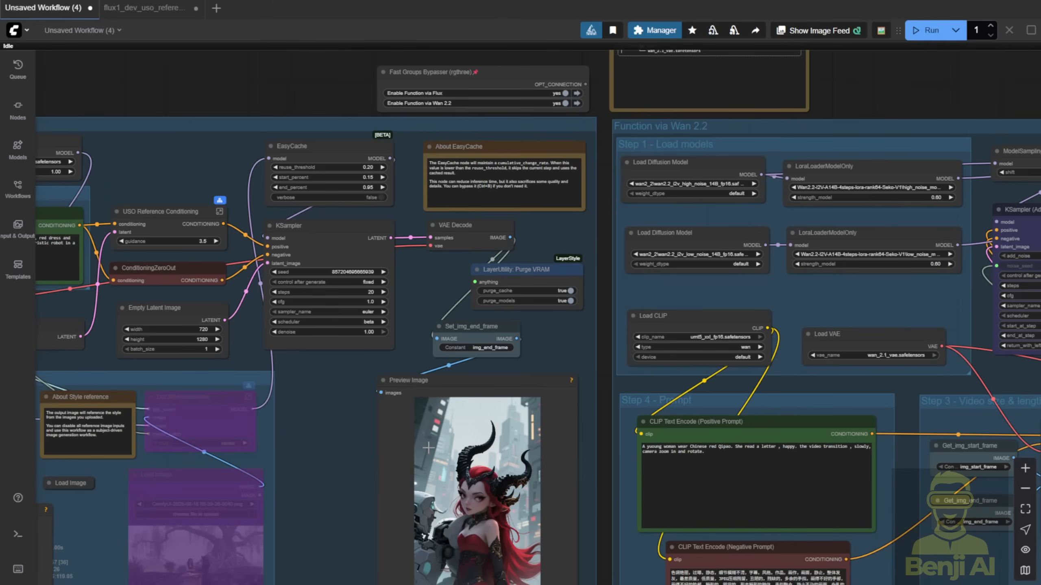
pyautogui.click(477, 438)
pyautogui.moveTo(576, 325); pyautogui.dragTo(196, 227)
pyautogui.moveTo(663, 279); pyautogui.dragTo(595, 309)
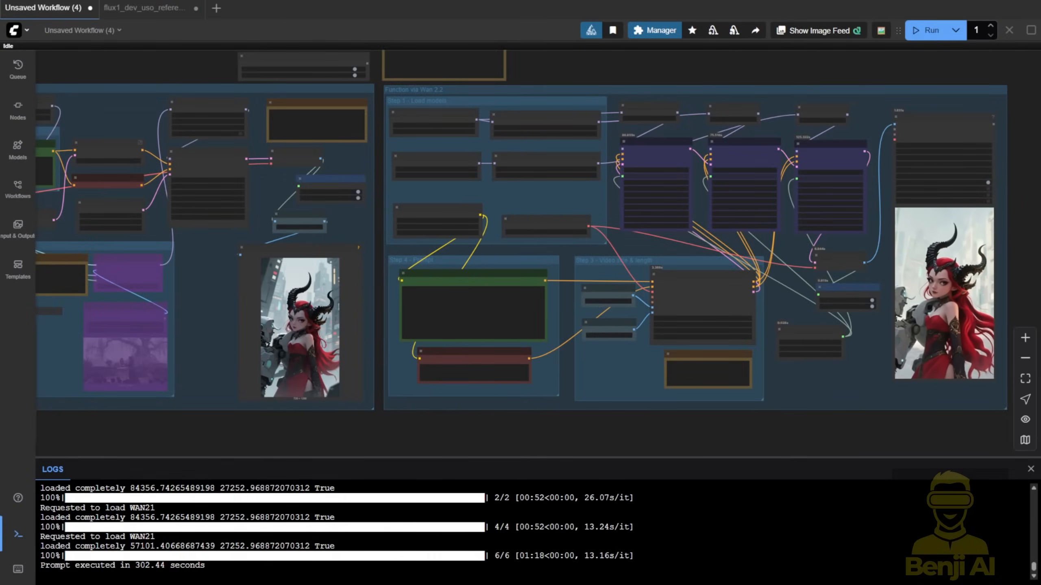
pyautogui.scroll(-1, 1037, 257)
pyautogui.moveTo(1036, 257); pyautogui.dragTo(883, 210)
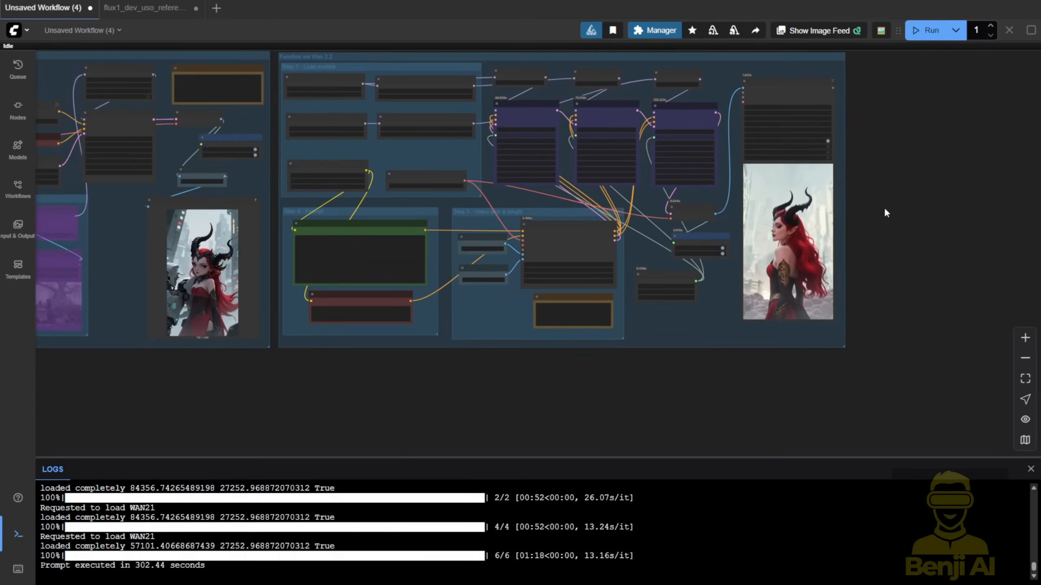
# - Move the video output node next to the generated image's preview and compare the video with the start and end images
pyautogui.moveTo(781, 87); pyautogui.dragTo(302, 93)
pyautogui.scroll(3, 170, 223)
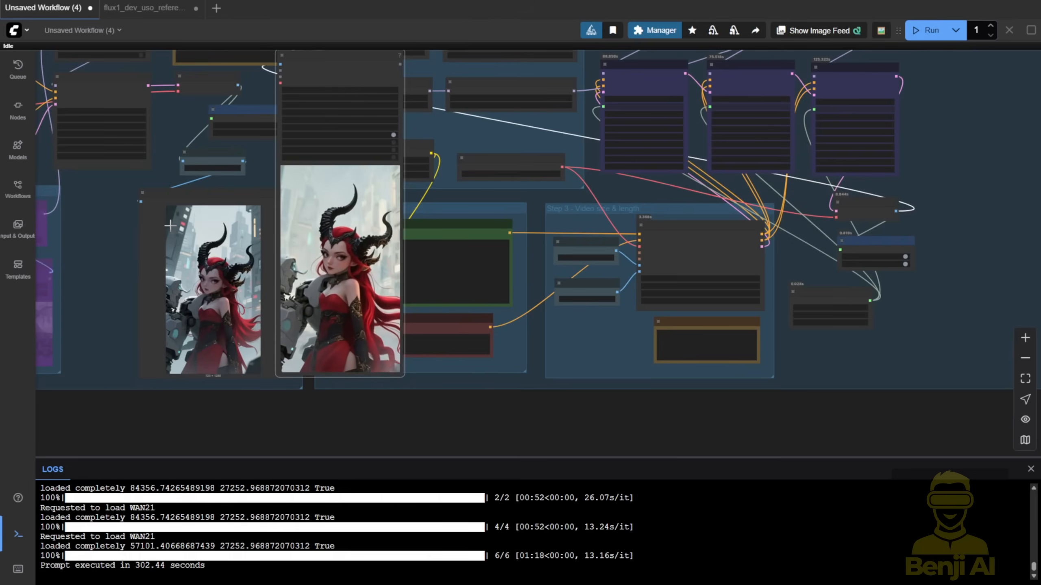
pyautogui.scroll(5, 169, 223)
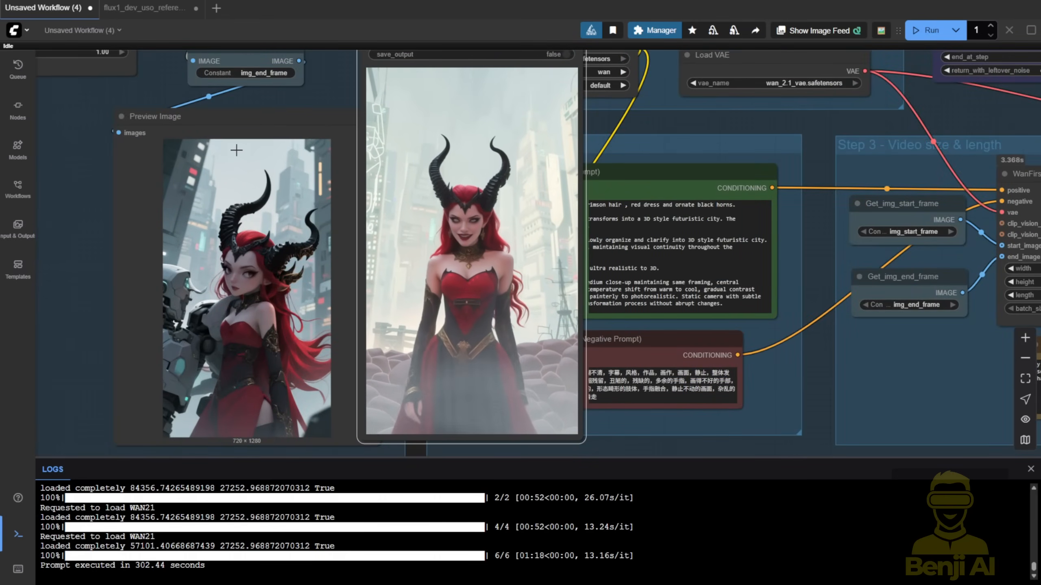
pyautogui.click(243, 129)
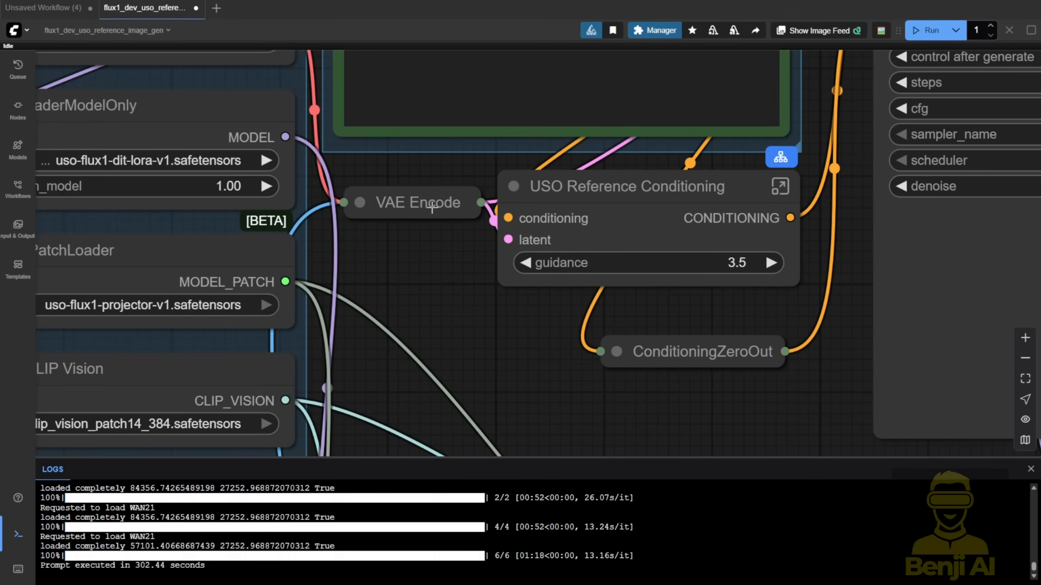
pyautogui.click(432, 209)
# - Switch to the flux1_dev_uso_reference_image_gen workflow and trace USO Reference Conditioning through VAE Encode back to the Step 2 Load Image node
pyautogui.moveTo(576, 186); pyautogui.dragTo(681, 238)
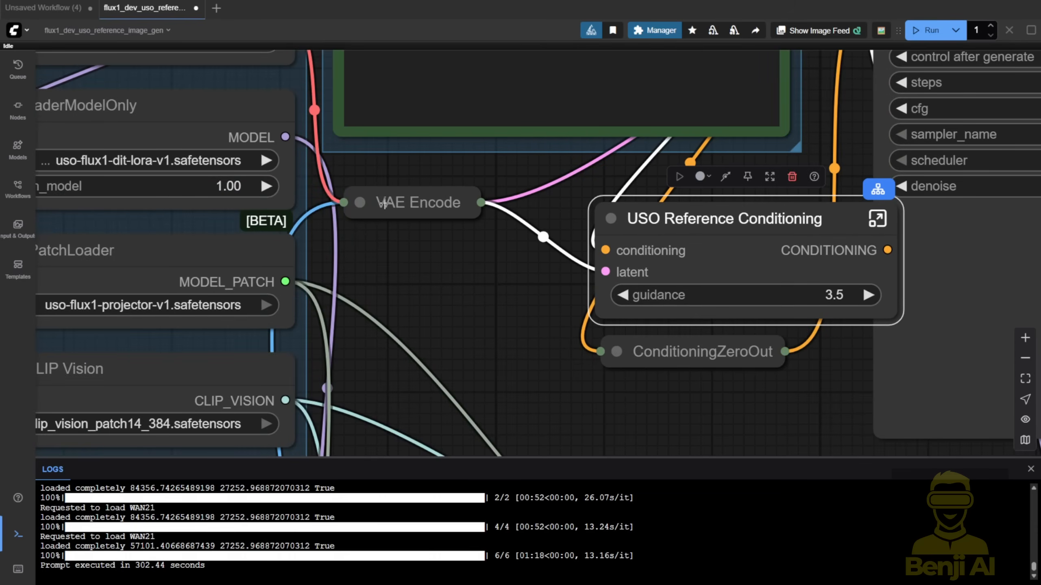
pyautogui.click(353, 201)
pyautogui.click(353, 201)
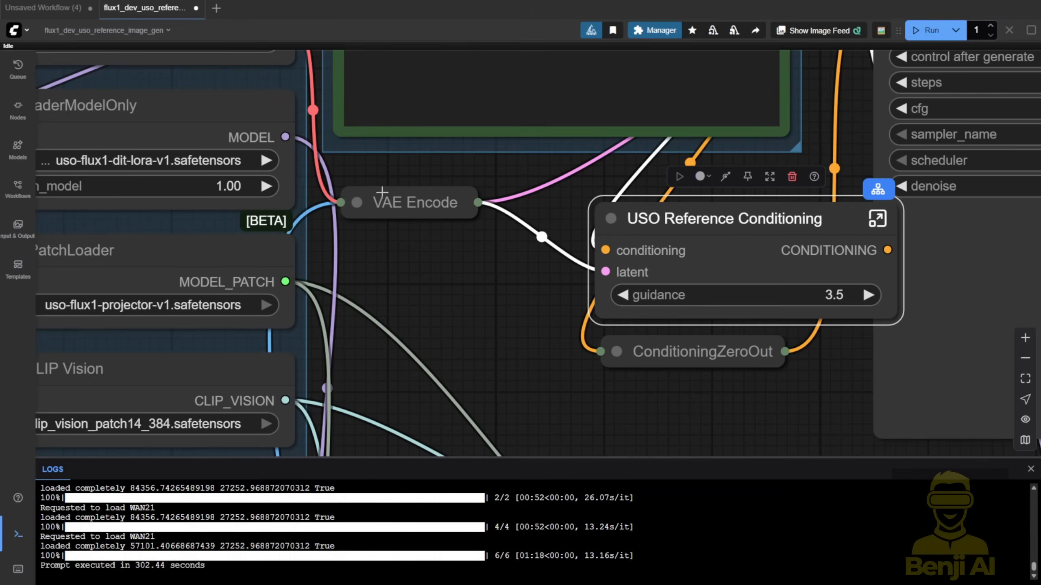
pyautogui.click(416, 205)
pyautogui.moveTo(672, 228); pyautogui.dragTo(607, 214)
pyautogui.click(421, 198)
pyautogui.moveTo(429, 337); pyautogui.dragTo(576, 87)
pyautogui.scroll(-2, 572, 137)
pyautogui.scroll(-2, 572, 137)
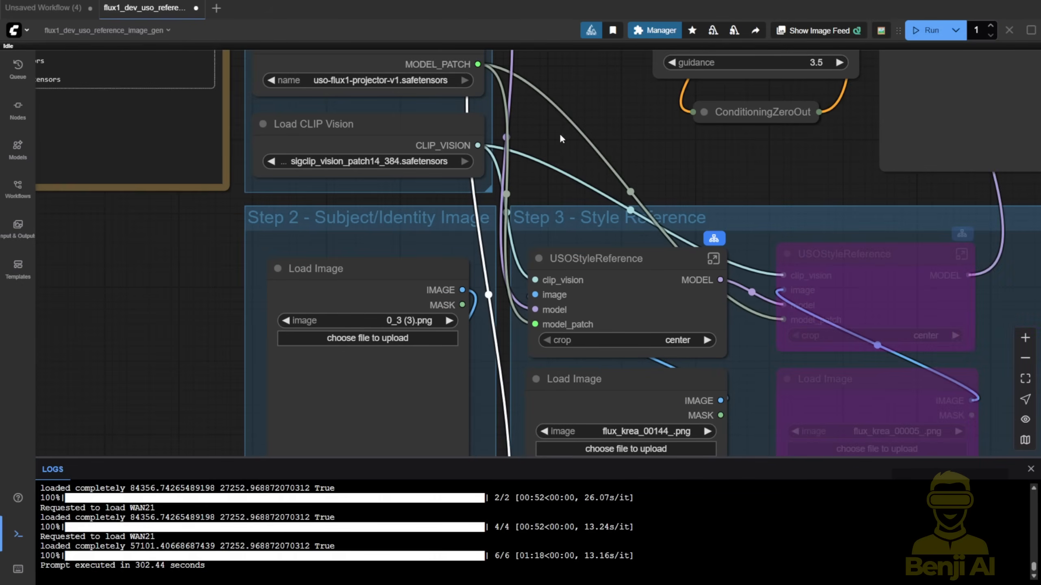
pyautogui.click(348, 271)
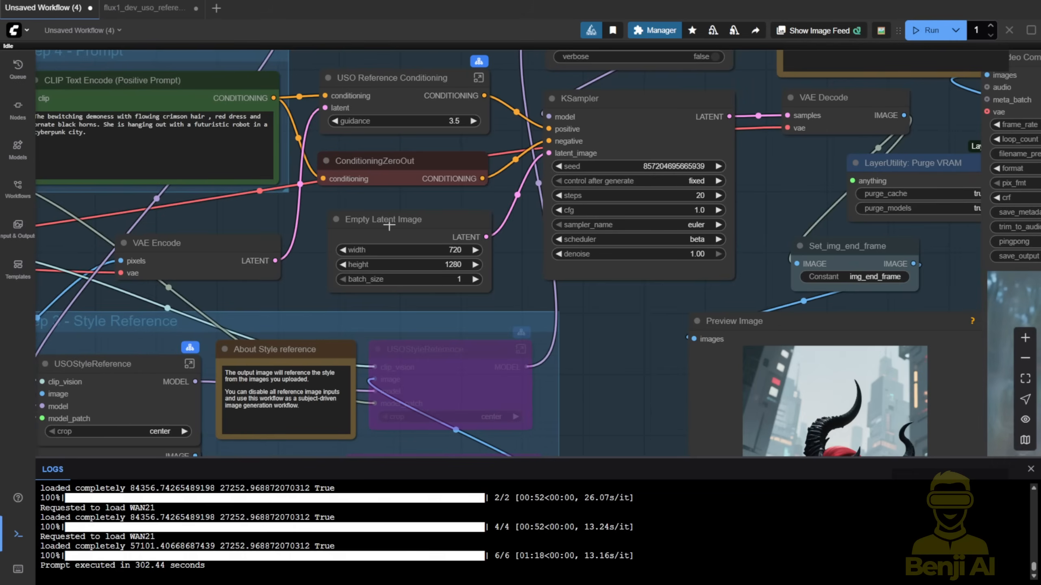
# - Return to Unsaved Workflow (4) and inspect the width and height settings of the Empty Latent Image node
pyautogui.click(389, 223)
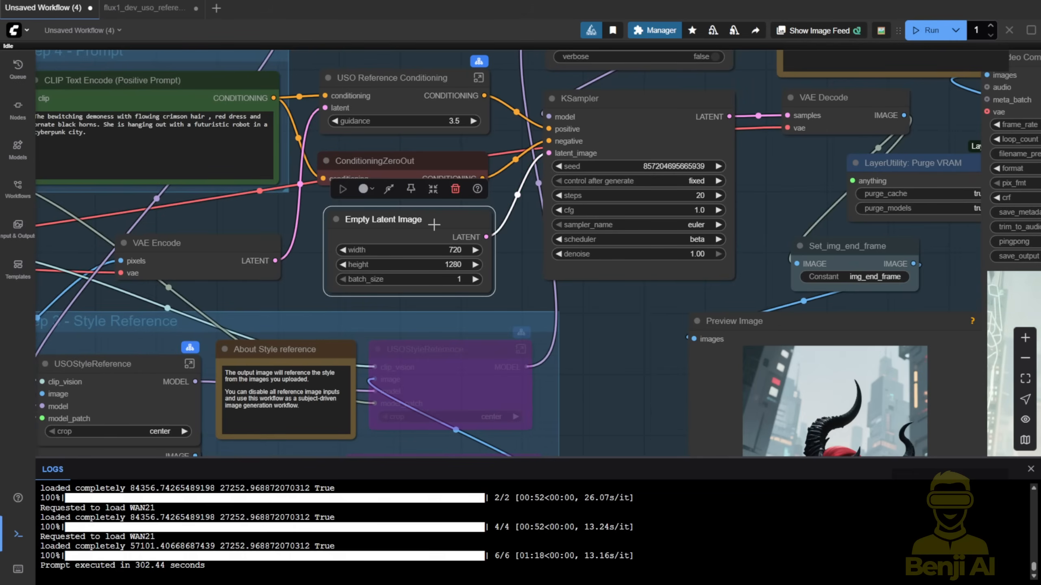
pyautogui.scroll(3, 437, 237)
pyautogui.scroll(1, 438, 236)
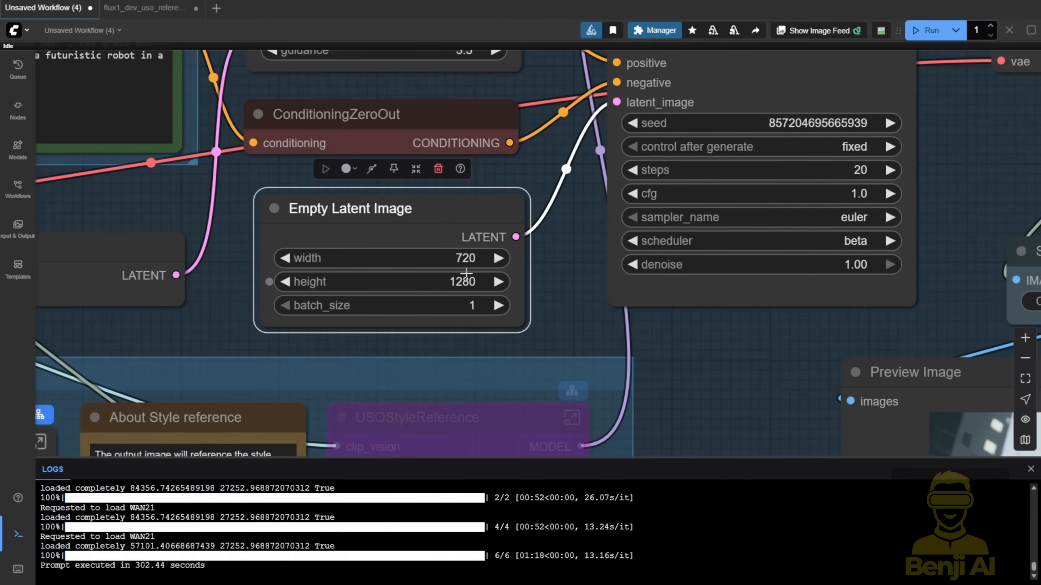
pyautogui.scroll(-4, 457, 272)
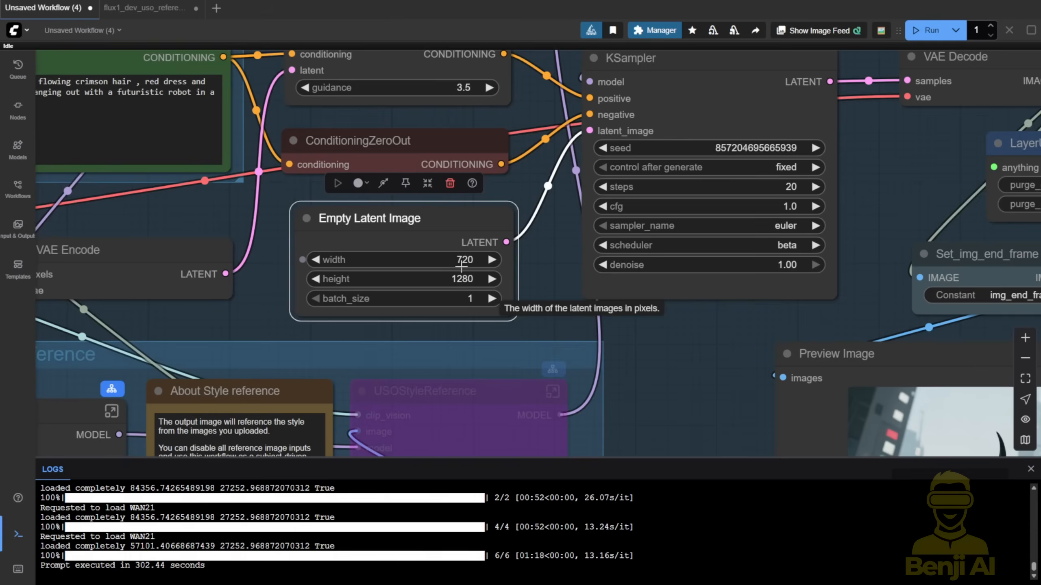
# - Compare the subject and style reference previews with the generated image, slightly repositioning the generated image's Preview Image node
pyautogui.moveTo(283, 314); pyautogui.dragTo(556, 146)
pyautogui.scroll(-5, 555, 146)
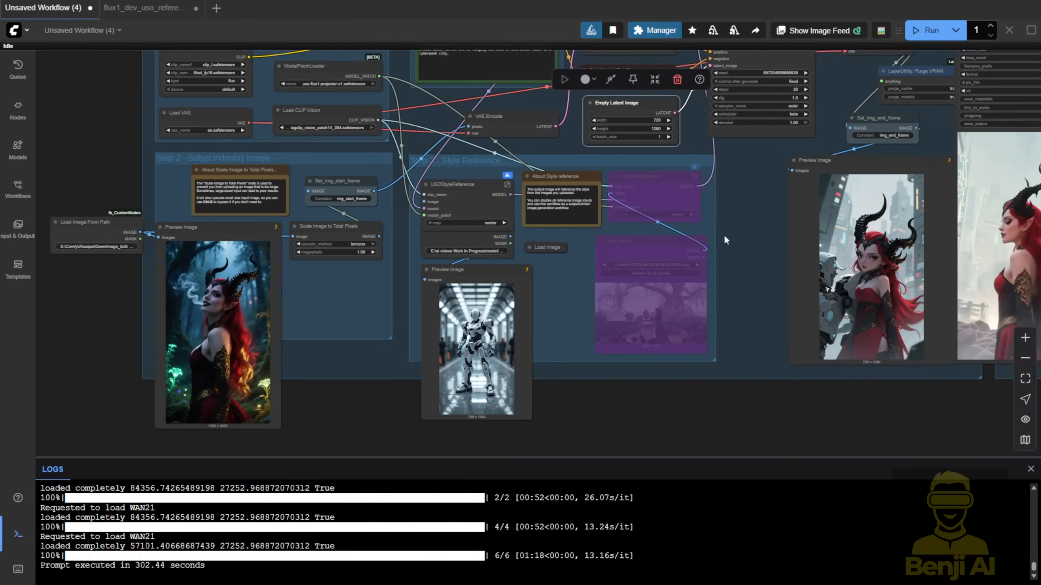
pyautogui.scroll(2, 806, 220)
pyautogui.moveTo(840, 151); pyautogui.dragTo(861, 143)
pyautogui.scroll(3, 691, 154)
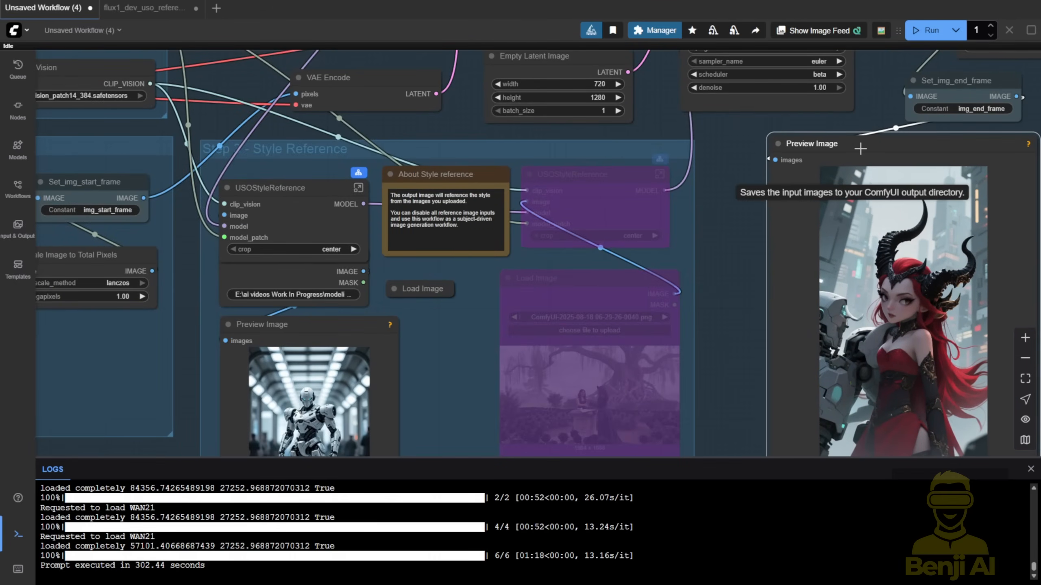
pyautogui.scroll(-3, 740, 155)
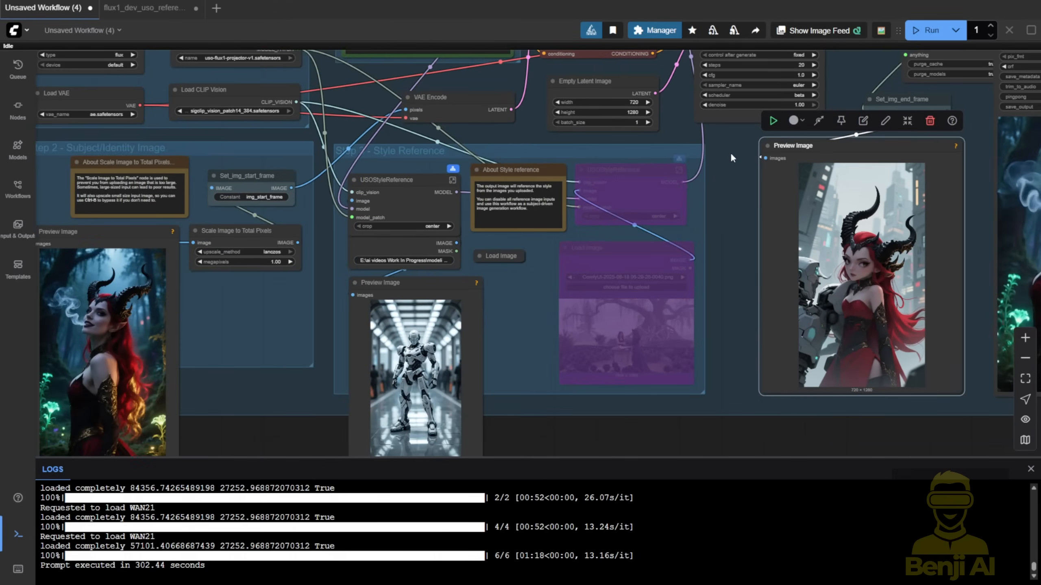
# - Shrink the Preview Image node showing the subject portrait in Step 2 - Subject/Identity Image
pyautogui.moveTo(728, 153); pyautogui.dragTo(543, 220)
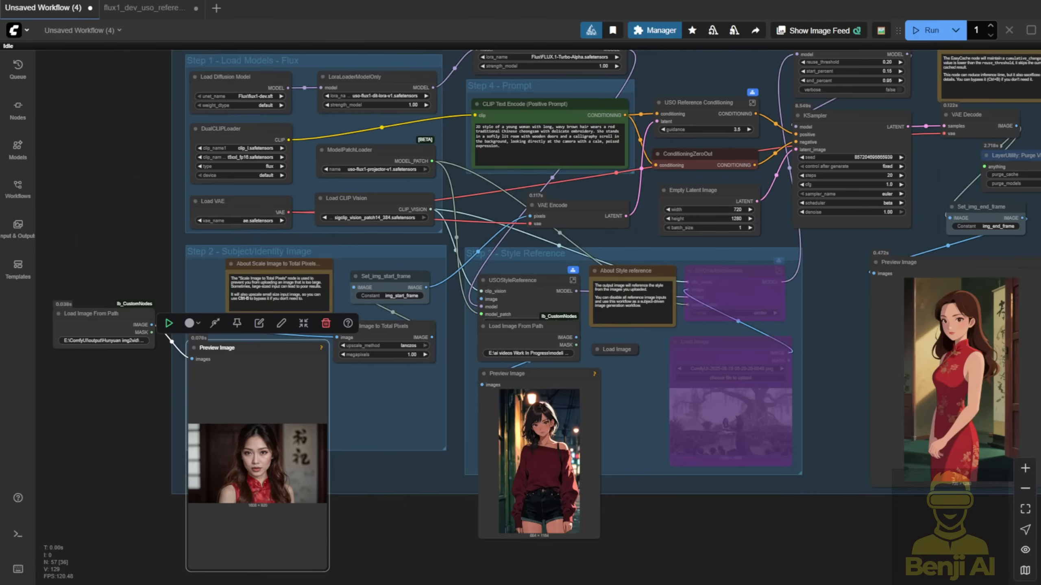
pyautogui.moveTo(369, 524); pyautogui.dragTo(358, 449)
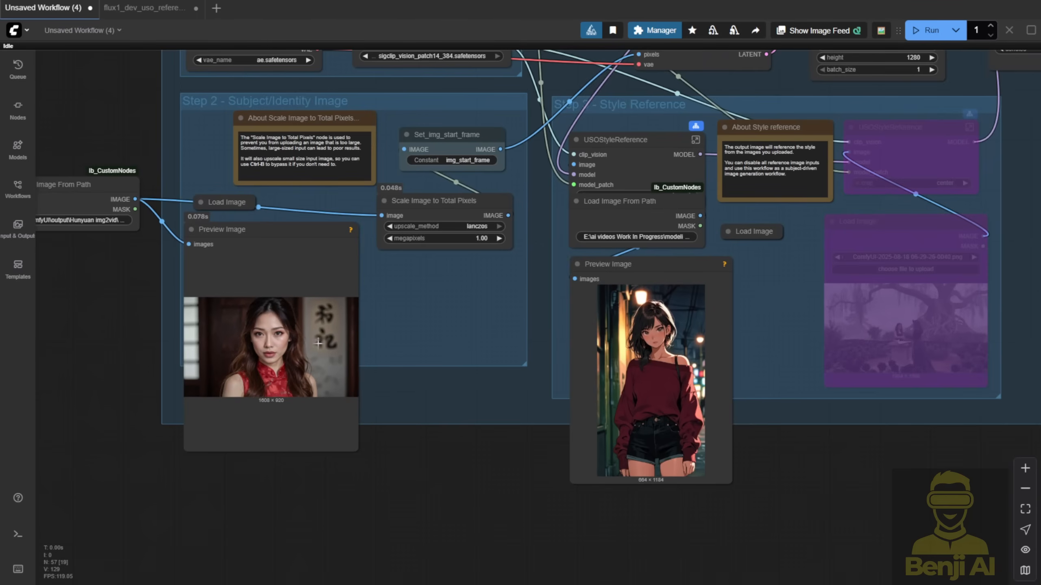
# - Examine the style reference and generated image previews, then highlight the young woman's description in the positive prompt
pyautogui.scroll(3, 319, 341)
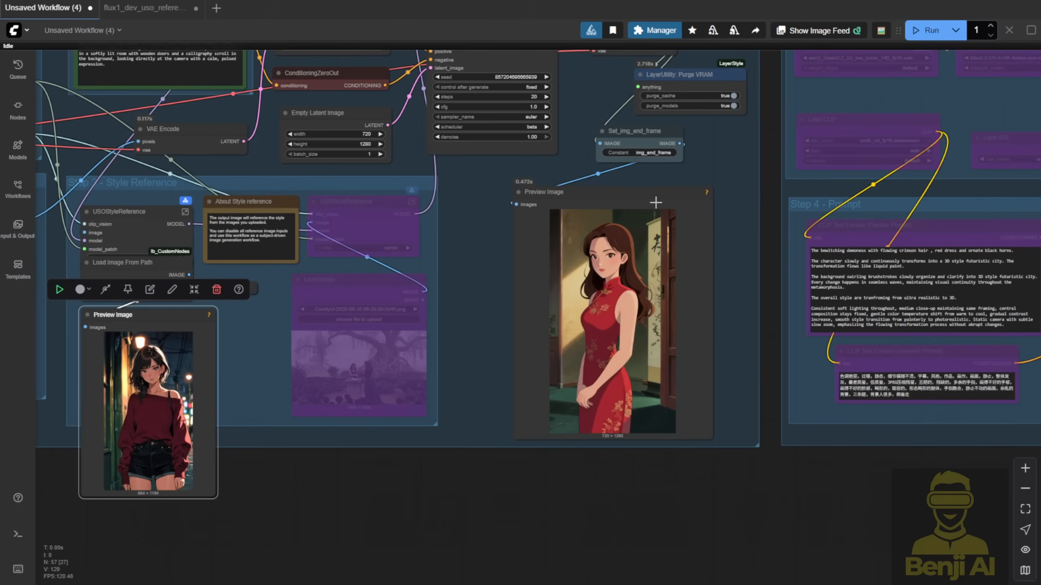
pyautogui.scroll(3, 640, 248)
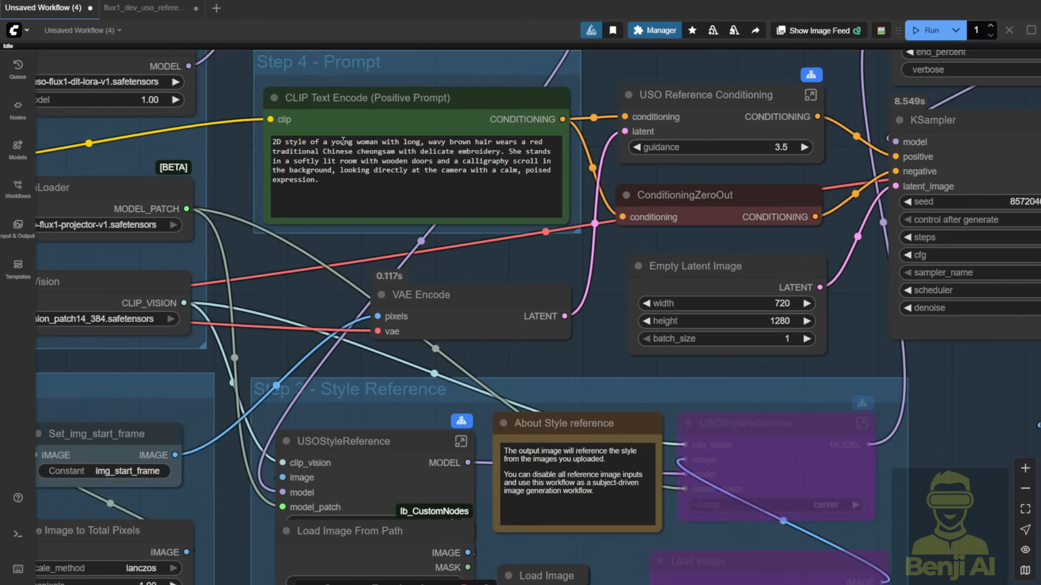
pyautogui.scroll(2, 311, 142)
pyautogui.click(311, 142)
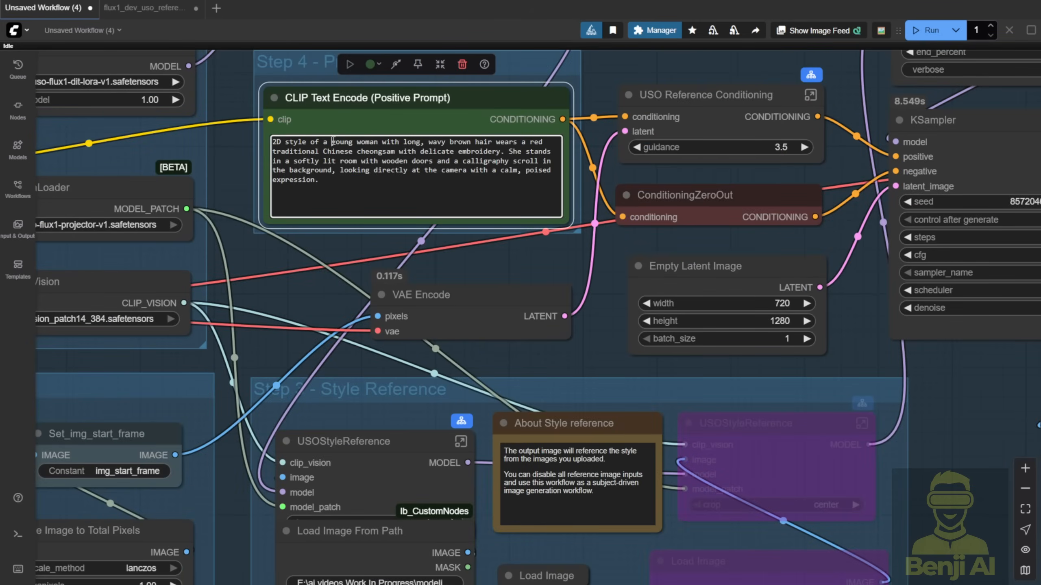
pyautogui.moveTo(332, 141); pyautogui.dragTo(393, 170)
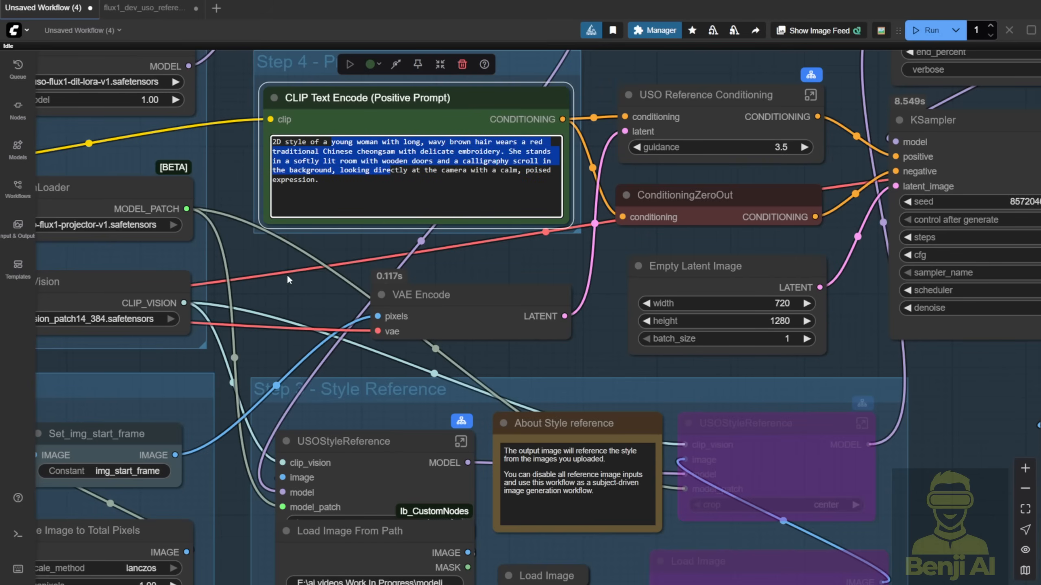
# - Compare the subject portrait preview in Step 2 with the anime style reference preview in Step 3
pyautogui.scroll(-1, 288, 277)
pyautogui.moveTo(288, 277); pyautogui.dragTo(419, 85)
pyautogui.scroll(-1, 328, 291)
pyautogui.moveTo(328, 291); pyautogui.dragTo(350, 247)
pyautogui.scroll(-1, 259, 355)
pyautogui.moveTo(259, 355); pyautogui.dragTo(357, 300)
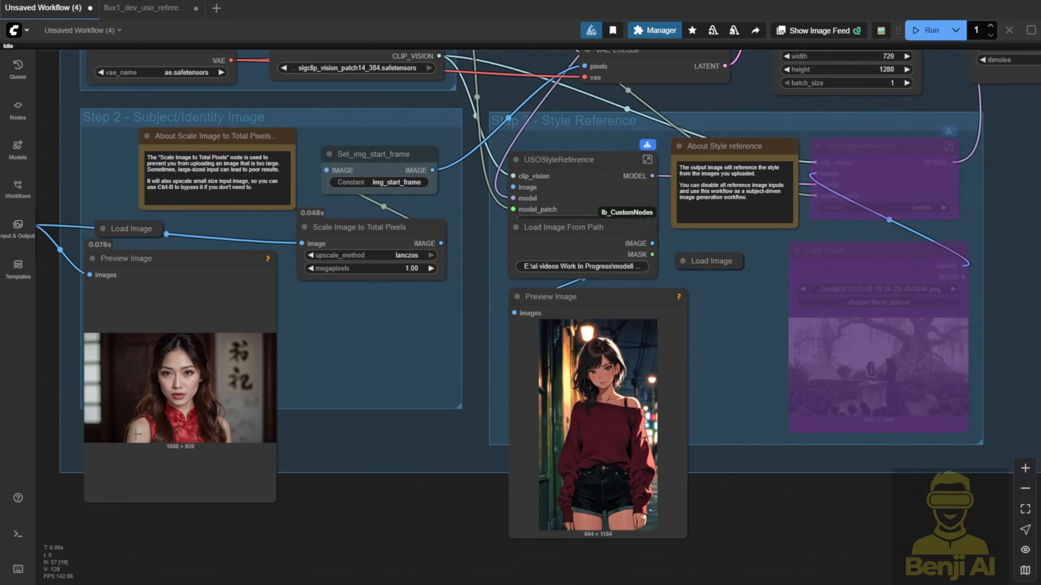
pyautogui.scroll(-2, 266, 346)
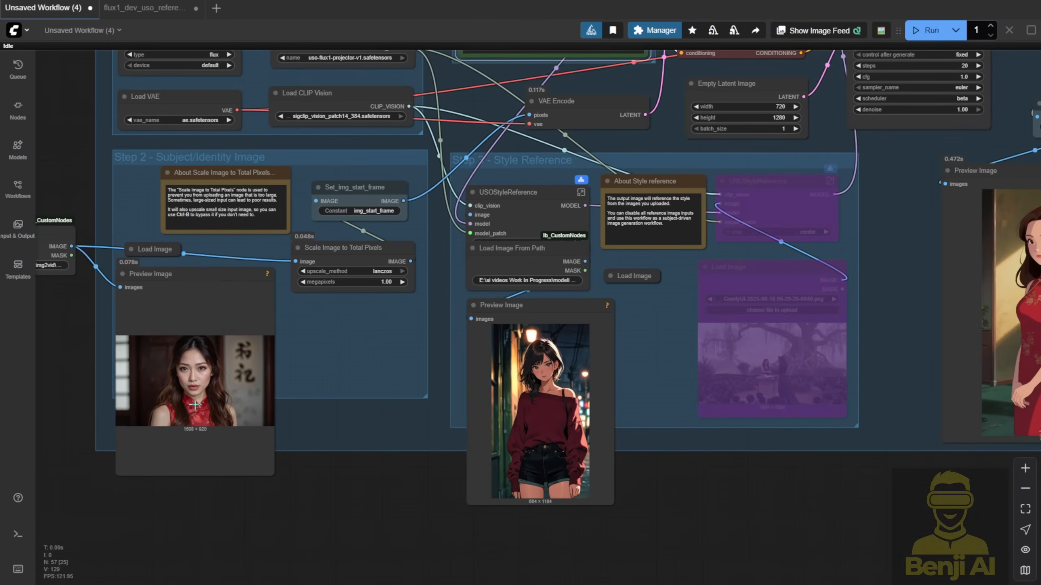
pyautogui.scroll(3, 195, 405)
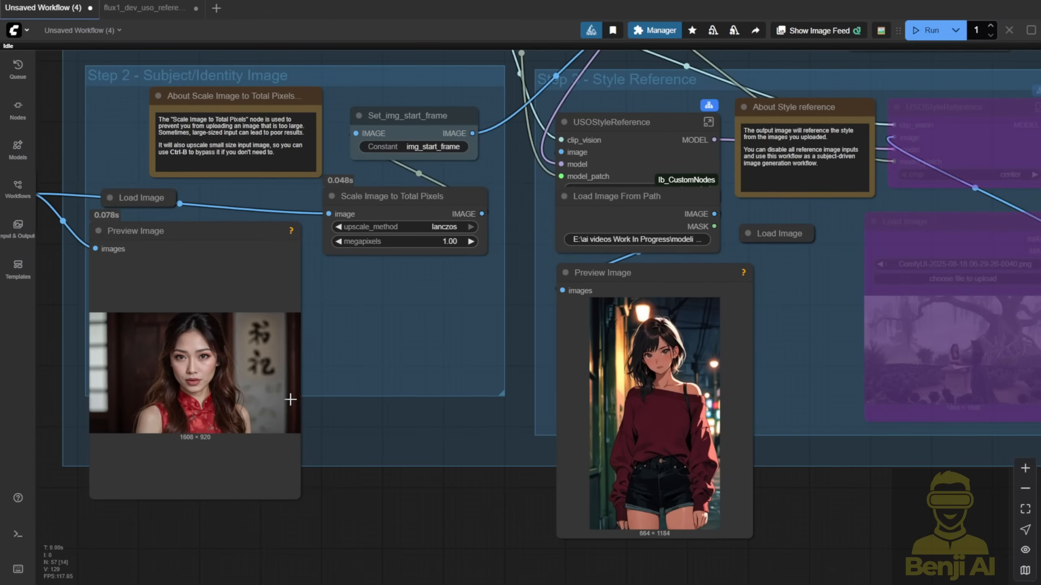
# - Place the generated image's Preview Image node between the subject portrait and style reference to compare all three closely
pyautogui.scroll(-4, 291, 399)
pyautogui.moveTo(848, 163); pyautogui.dragTo(267, 222)
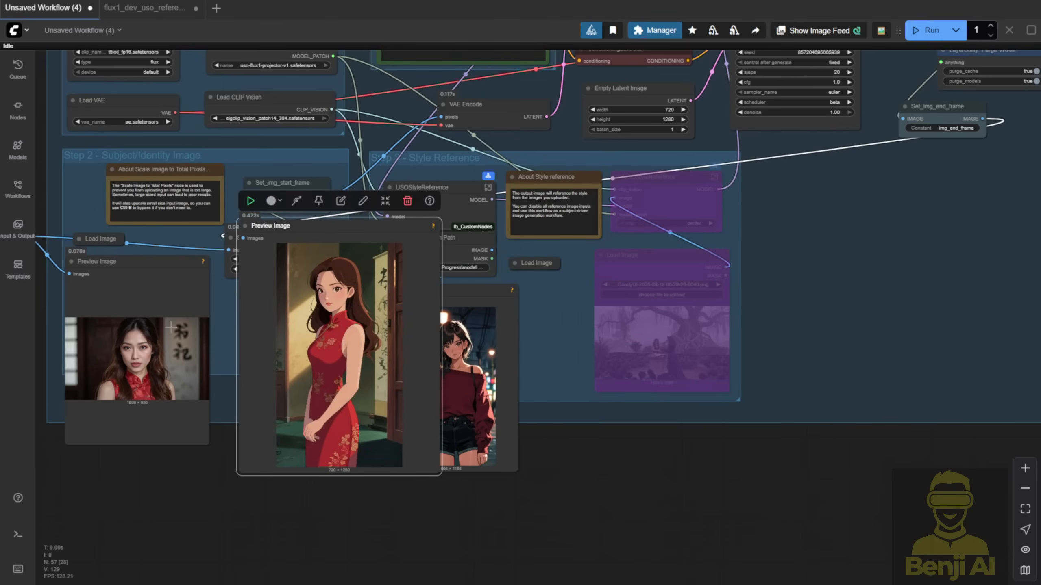
pyautogui.scroll(4, 176, 365)
pyautogui.scroll(2, 459, 304)
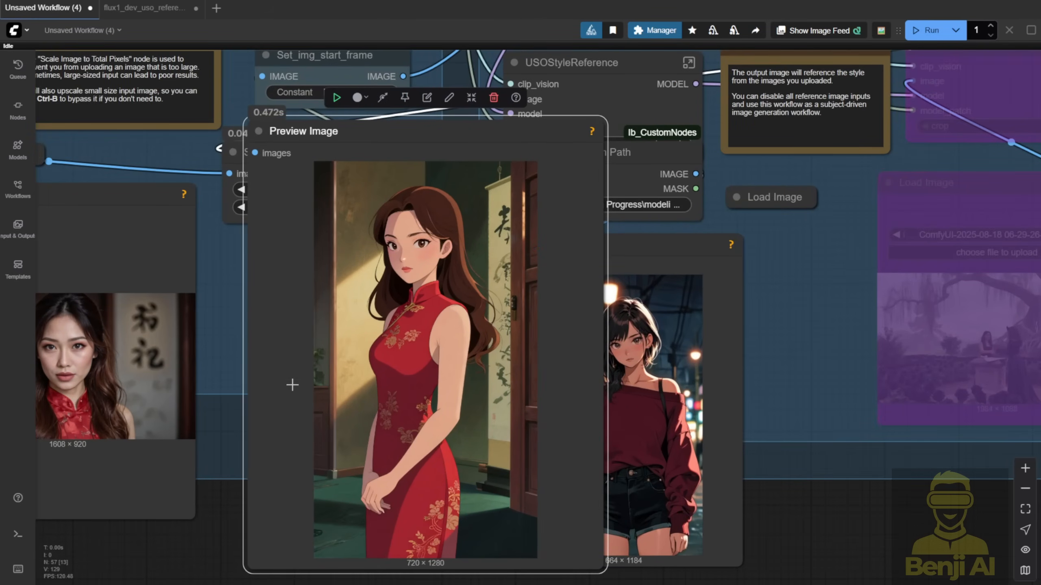
pyautogui.moveTo(235, 404); pyautogui.dragTo(333, 390)
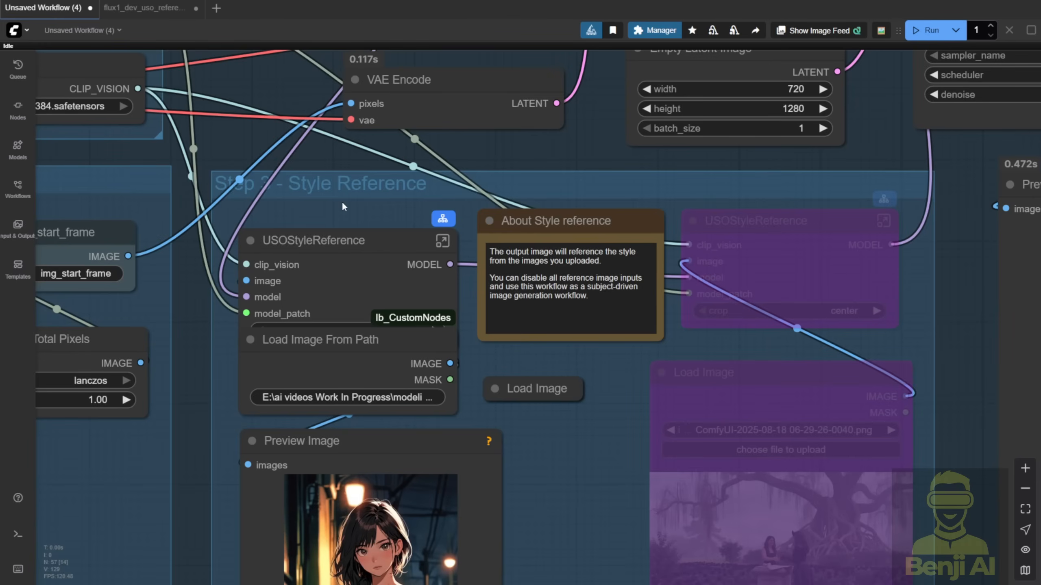
# - Bypass the active USOStyleReference node together with its Load Image From Path and Preview Image nodes in Step 3
pyautogui.moveTo(358, 211); pyautogui.dragTo(345, 379)
pyautogui.hotkey('ctrl', 'b')
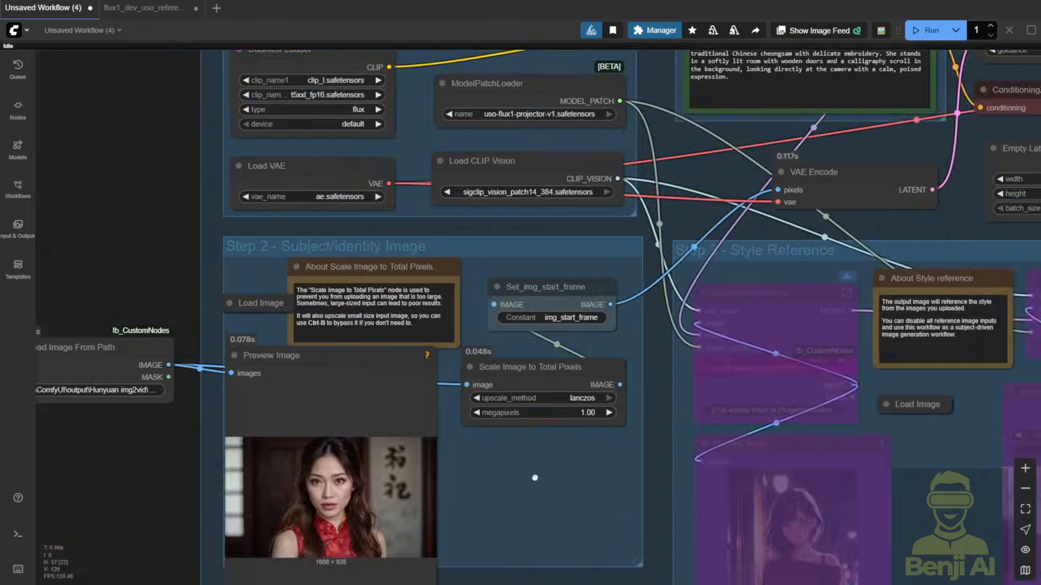
pyautogui.moveTo(534, 478); pyautogui.dragTo(397, 407)
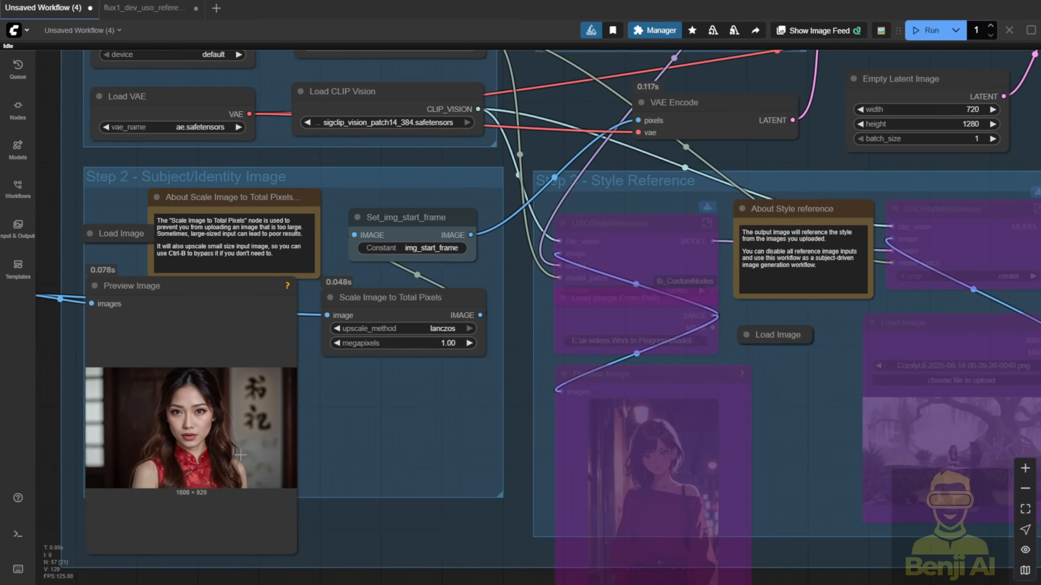
# - Remove the 2D style wording from the positive prompt and add a cheerful turn to the camera with lush green pine trees under bright blue sky
pyautogui.scroll(-4, 217, 478)
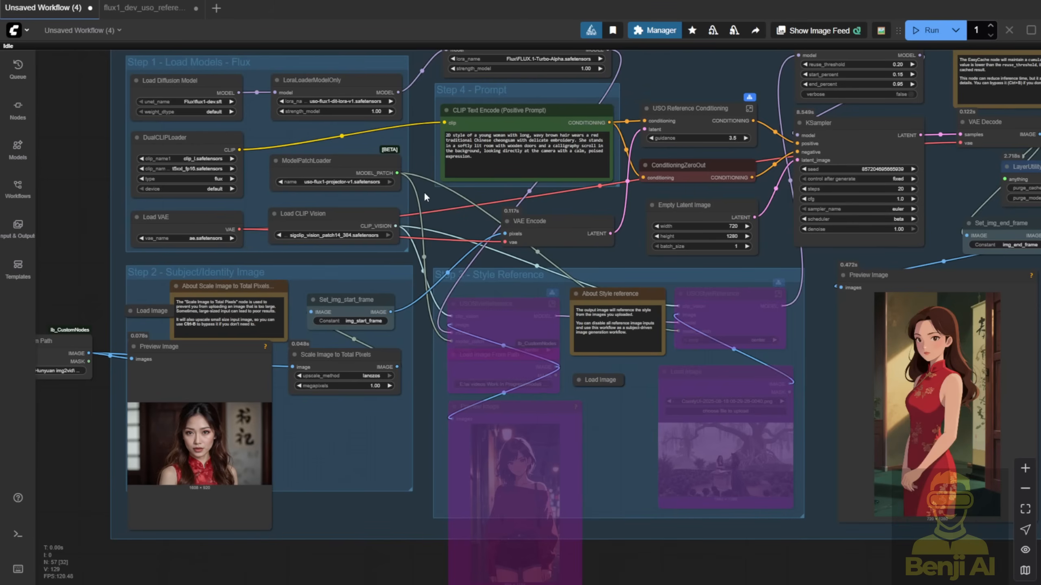
pyautogui.scroll(7, 478, 208)
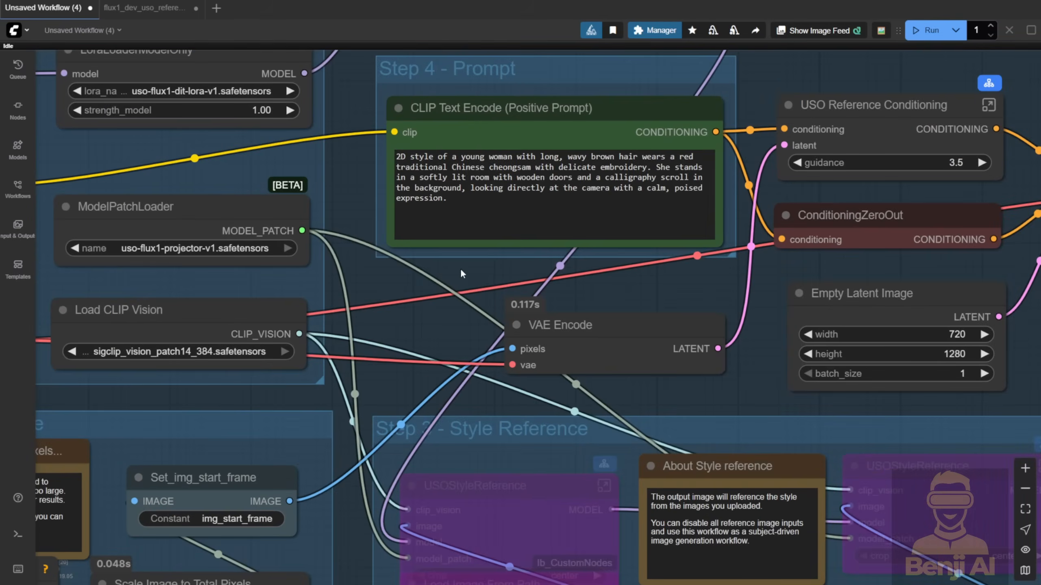
pyautogui.moveTo(454, 156); pyautogui.dragTo(364, 147)
pyautogui.press('BackSpace')
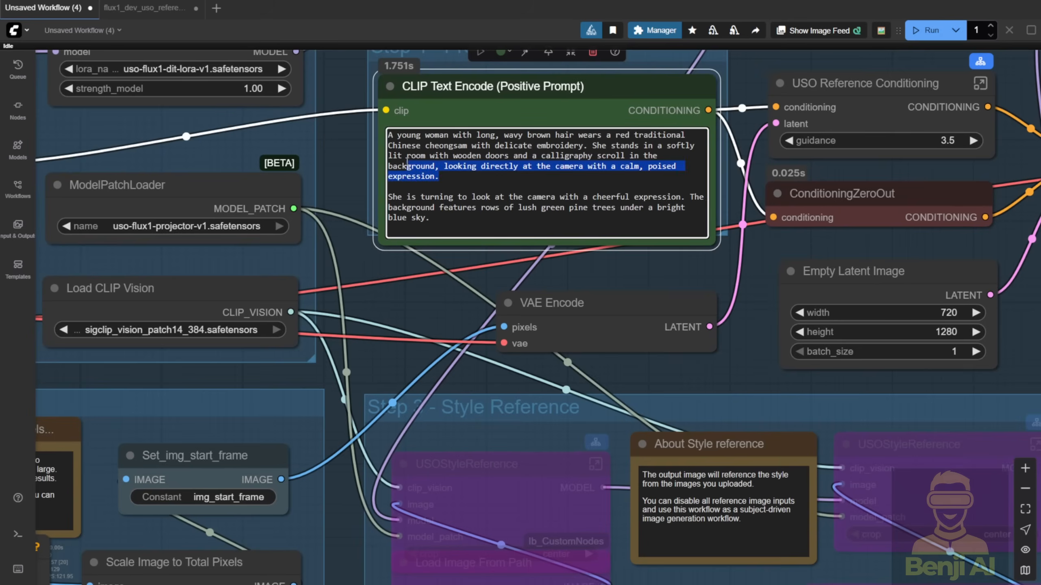
pyautogui.moveTo(388, 166); pyautogui.dragTo(388, 135)
pyautogui.click(415, 166)
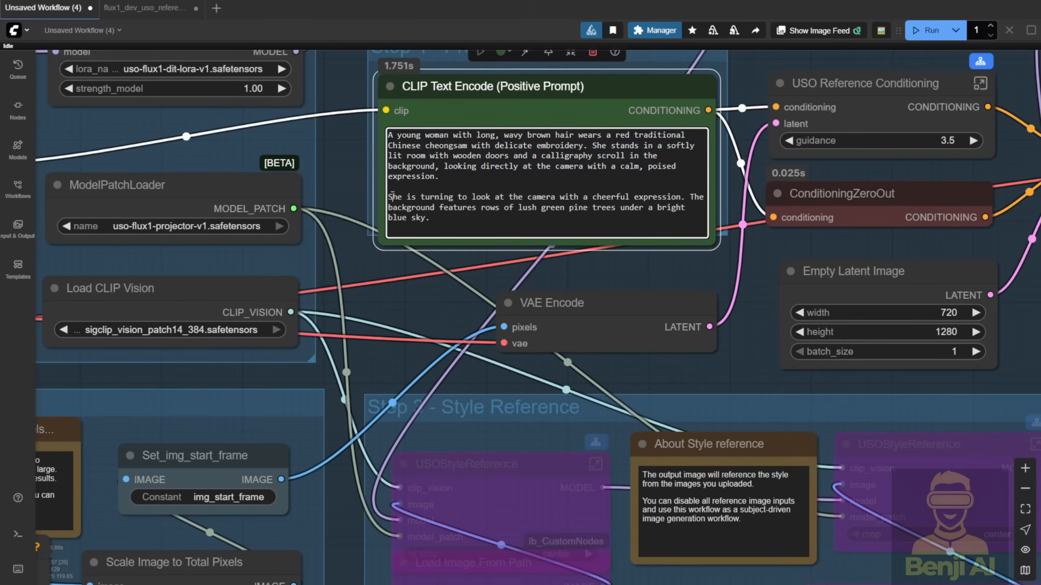
# - Compare the newly generated red cheongsam image with the subject portrait in Step 2
pyautogui.scroll(-6, 323, 165)
pyautogui.moveTo(381, 235); pyautogui.dragTo(391, 60)
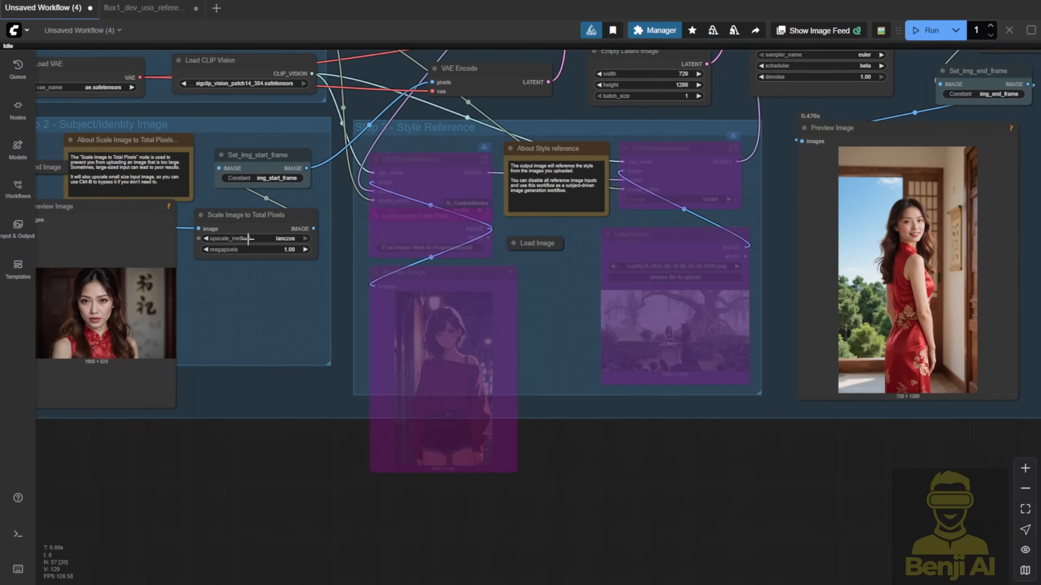
pyautogui.moveTo(108, 209); pyautogui.dragTo(259, 195)
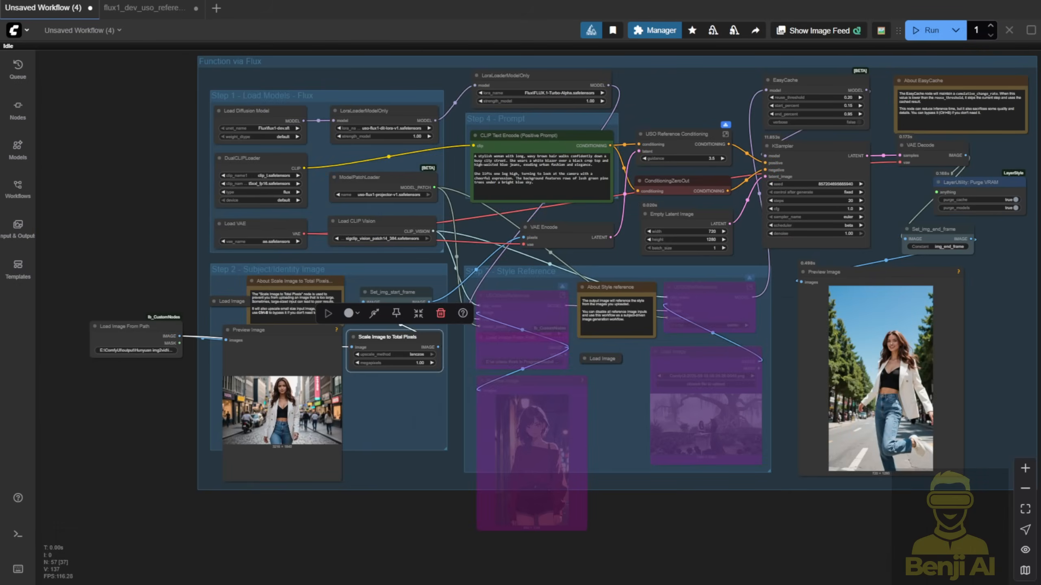
# - Examine the Step 2 preview of the woman in a white blazer on the city street
pyautogui.click(480, 229)
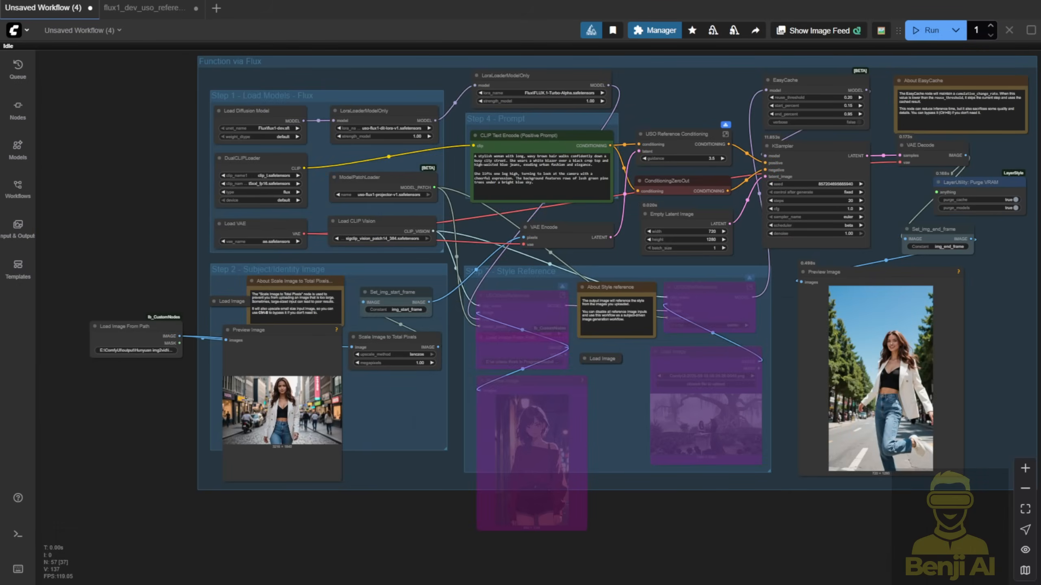
pyautogui.scroll(4, 280, 465)
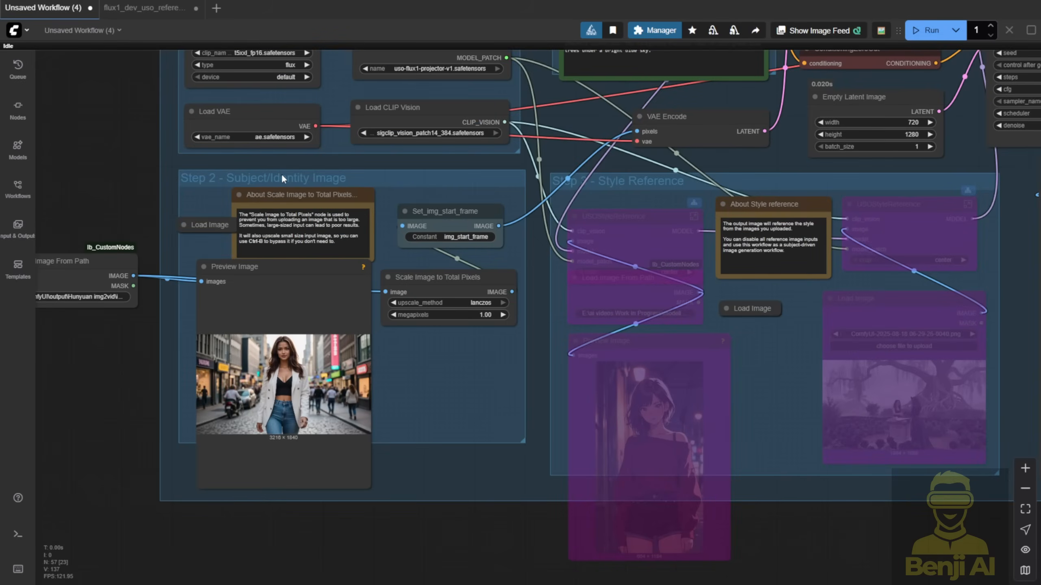
pyautogui.click(300, 276)
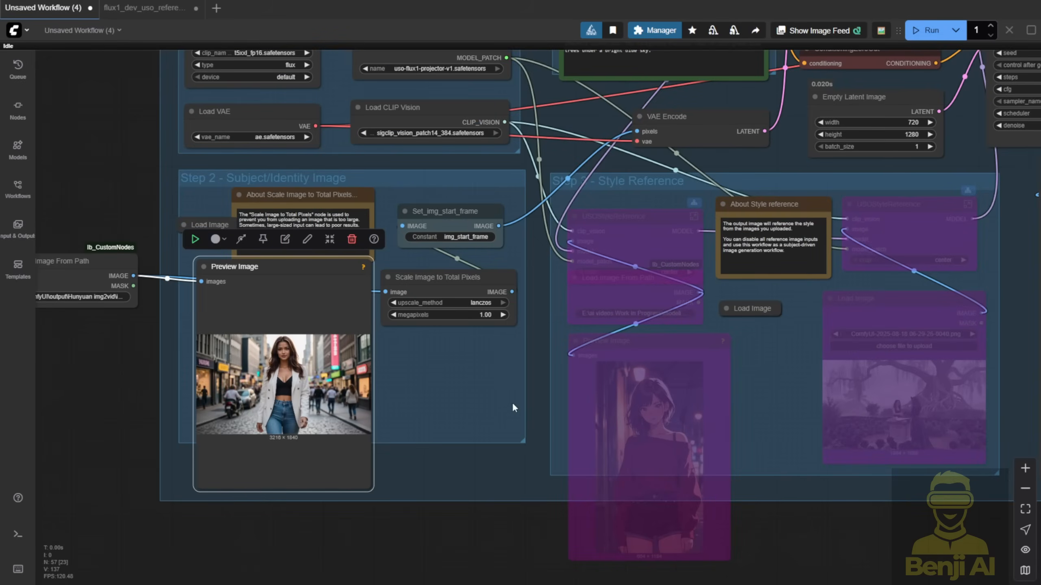
pyautogui.scroll(4, 556, 311)
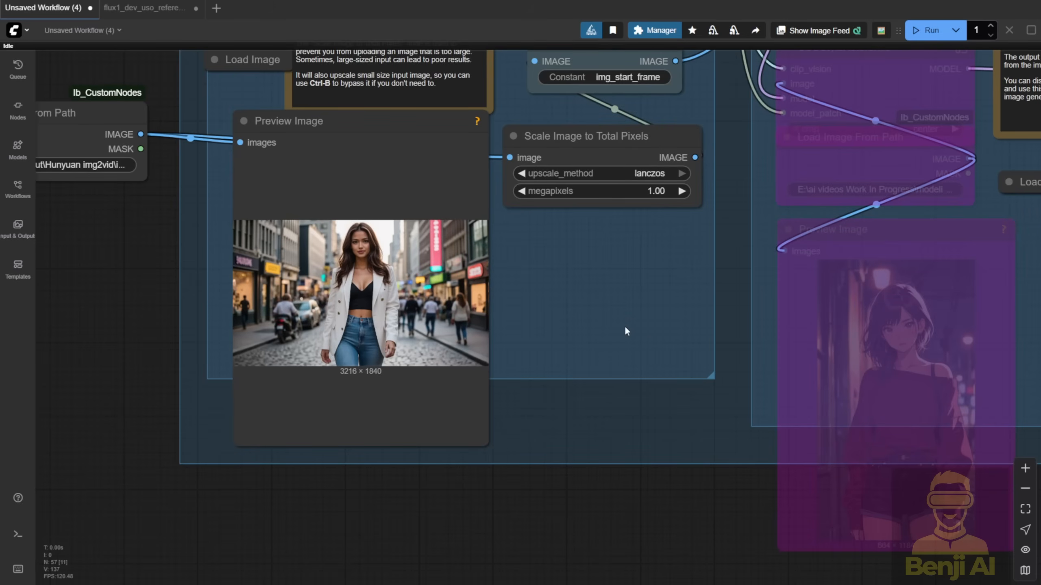
pyautogui.scroll(-2, 625, 328)
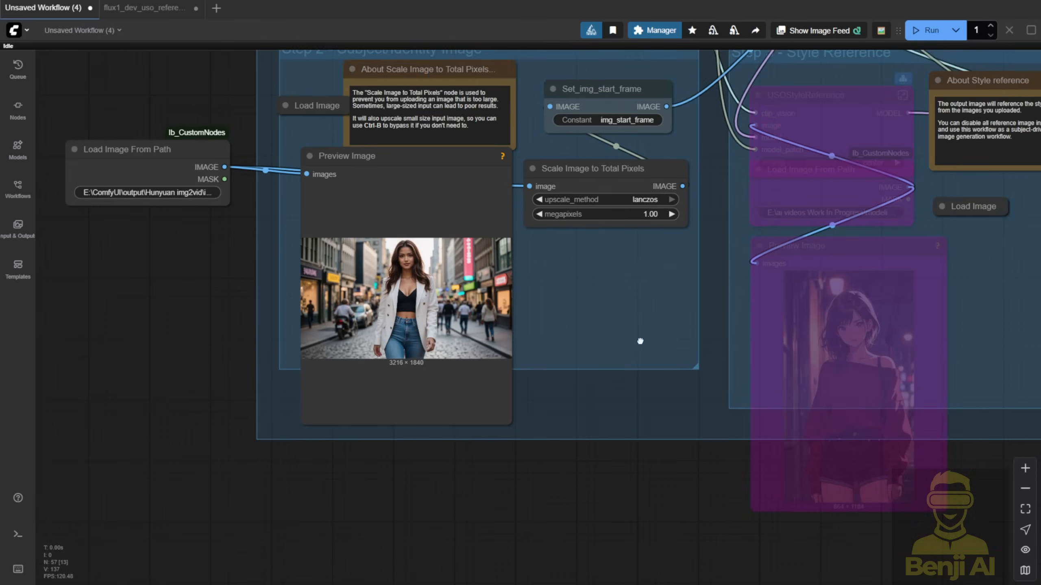
# - Move the generated image's Preview Image node beside the positive prompt and compare the picture with the prompt text
pyautogui.moveTo(640, 341); pyautogui.dragTo(67, 321)
pyautogui.scroll(-2, 598, 405)
pyautogui.moveTo(802, 464); pyautogui.dragTo(625, 551)
pyautogui.scroll(2, 753, 296)
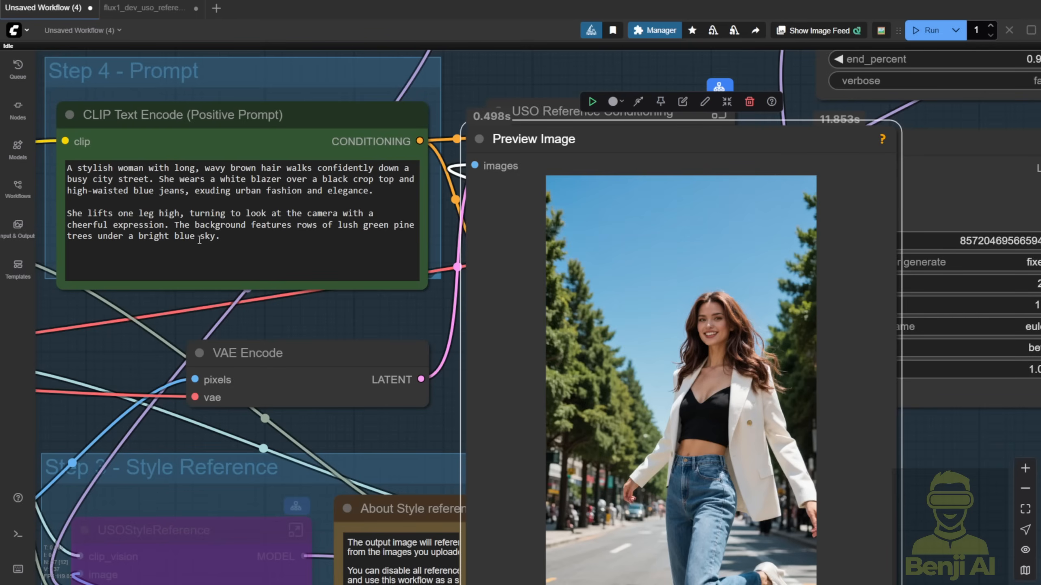
pyautogui.scroll(-3, 347, 300)
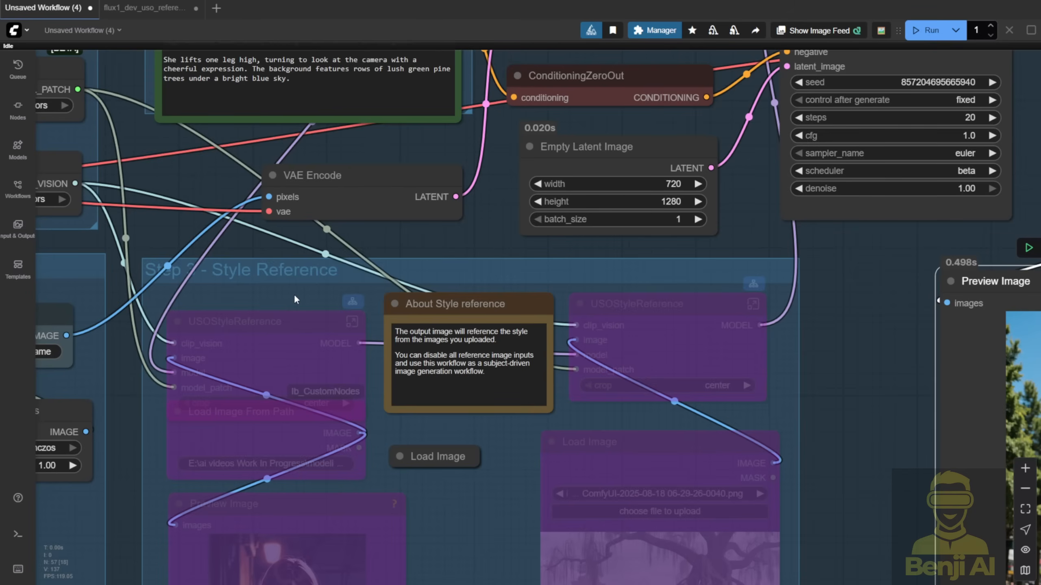
# - Re-enable the first bypassed USOStyleReference node in the Step 3 - Style Reference group
pyautogui.click(290, 324)
pyautogui.rightClick(289, 324)
pyautogui.click(364, 477)
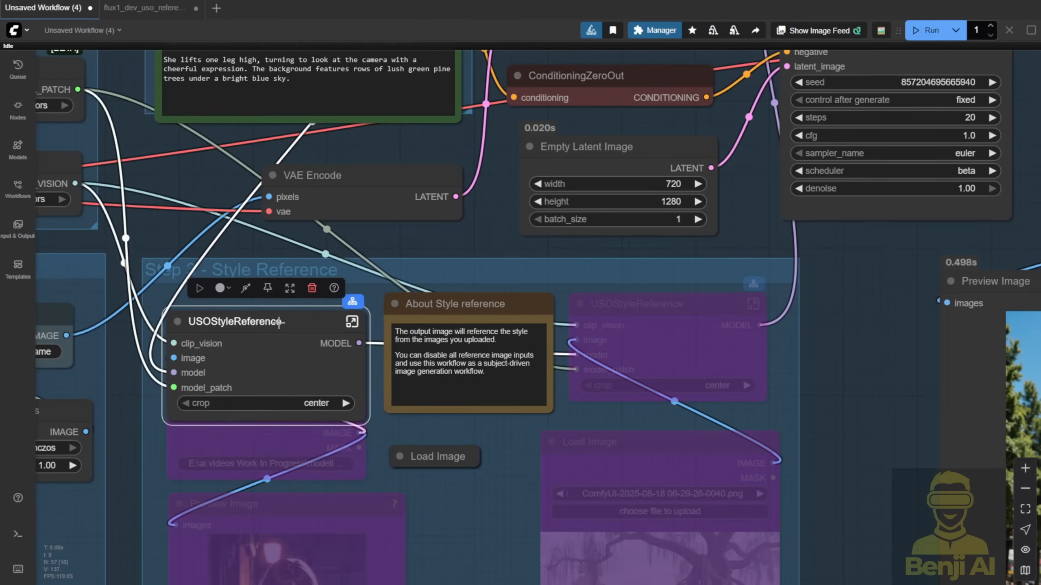
pyautogui.moveTo(405, 237); pyautogui.dragTo(458, 213)
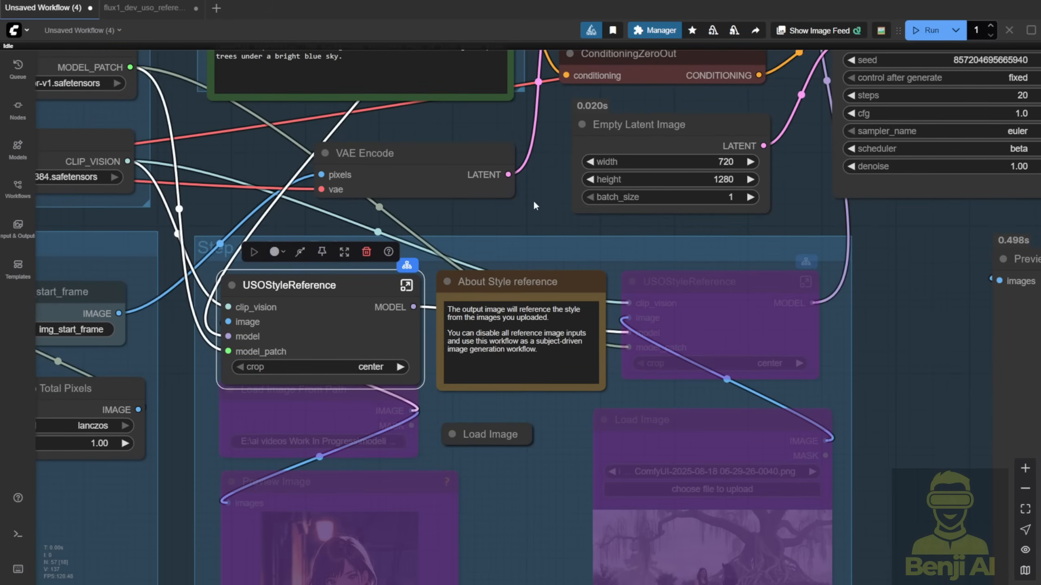
# - Examine the first USOStyleReference node's connections alongside the subject image and the bypassed style image nodes
pyautogui.scroll(-1, 328, 348)
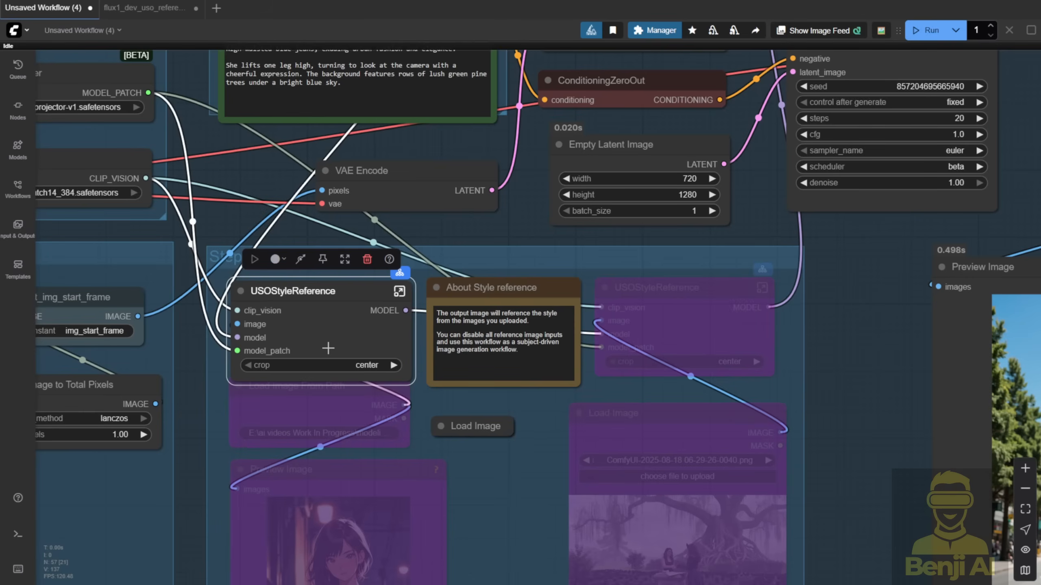
pyautogui.moveTo(477, 513); pyautogui.dragTo(729, 381)
pyautogui.scroll(-3, 729, 381)
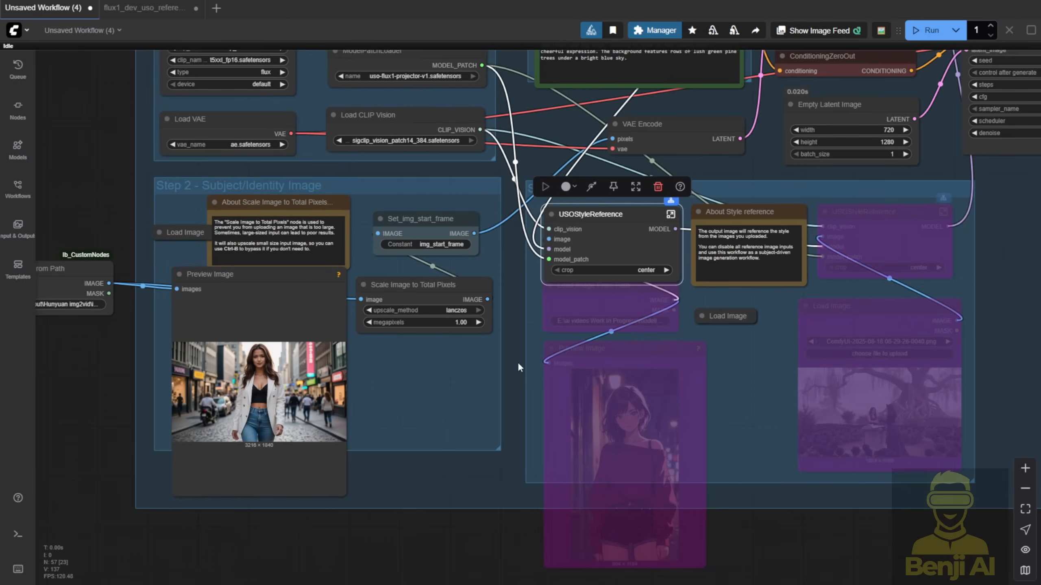
pyautogui.moveTo(737, 368); pyautogui.dragTo(563, 384)
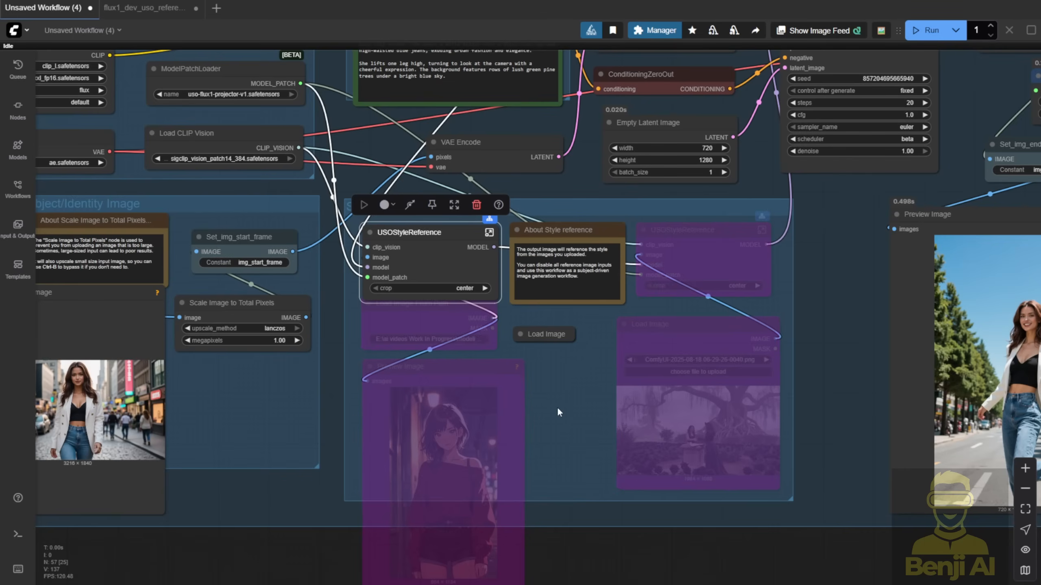
# - Review the bypassed Wan 2.2 function group and the overall layout of both the Flux and Wan 2.2 groups
pyautogui.scroll(-5, 610, 403)
pyautogui.moveTo(916, 504); pyautogui.dragTo(288, 490)
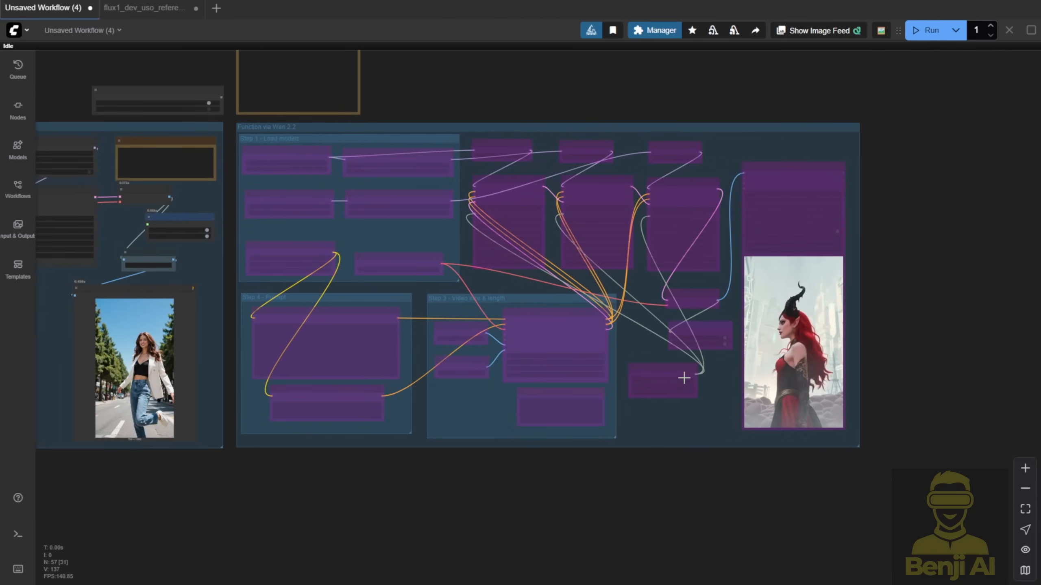
pyautogui.moveTo(455, 100); pyautogui.dragTo(820, 167)
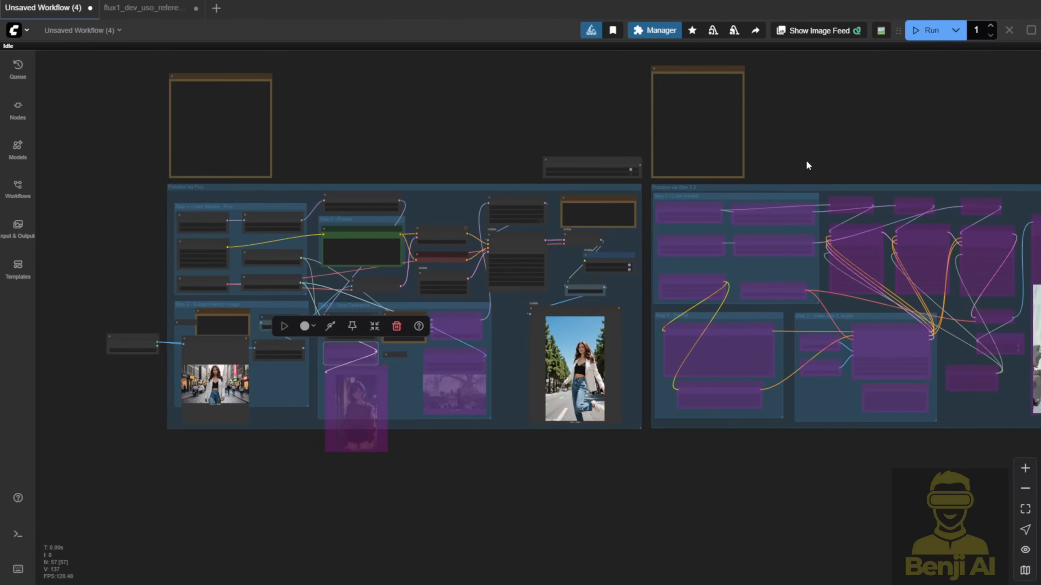
pyautogui.moveTo(481, 139); pyautogui.dragTo(411, 156)
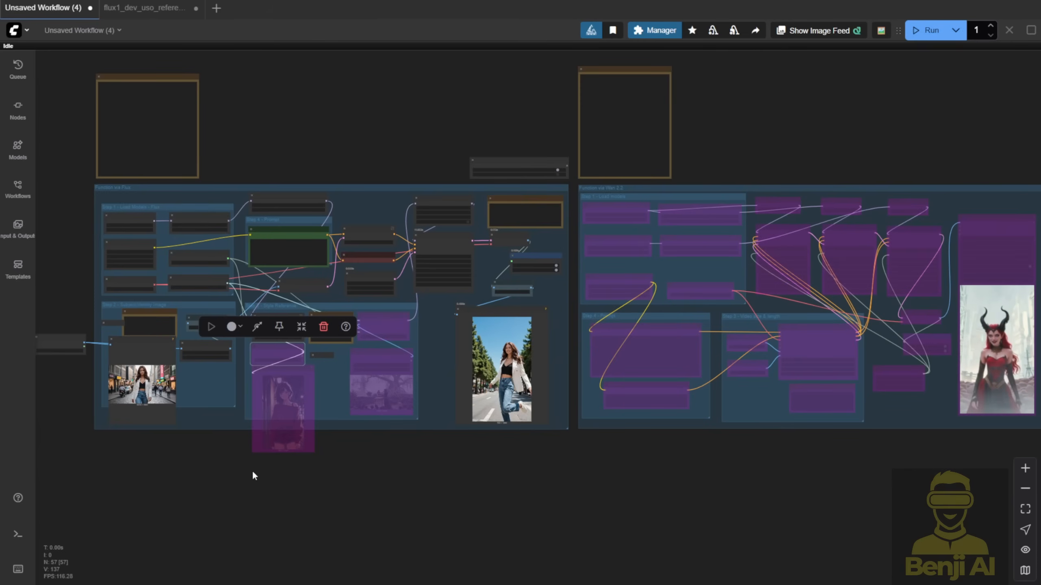